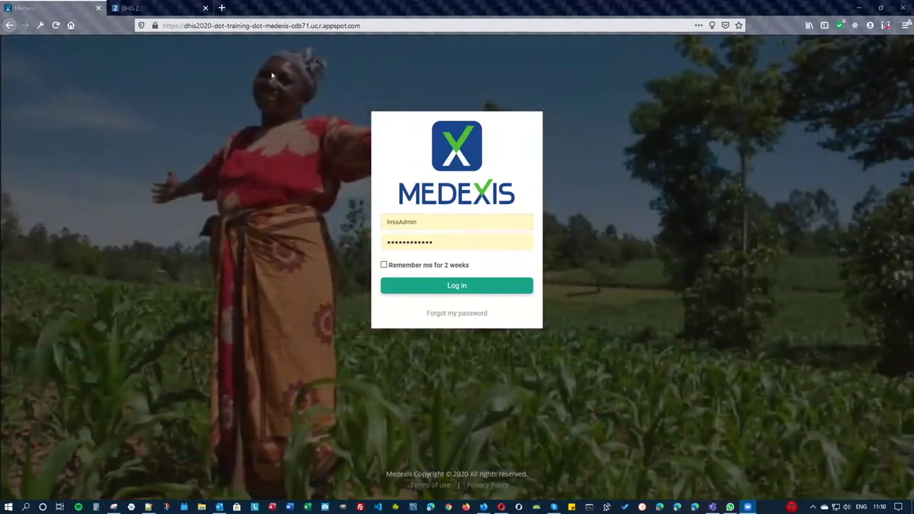
Step: Log in to Medexis with the prefilled credentials and open the DHIS2 integration configuration
{"action": "left_click", "coordinate": [438, 287]}
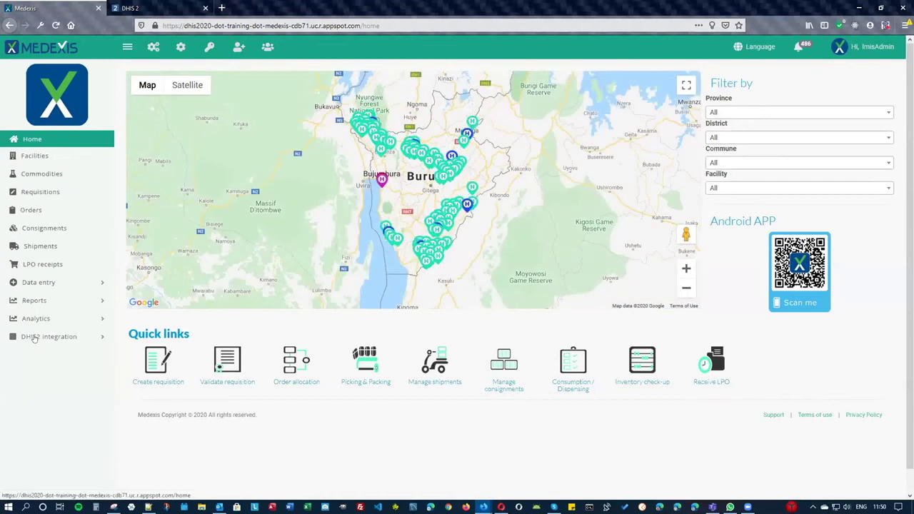
{"action": "left_click", "coordinate": [34, 339]}
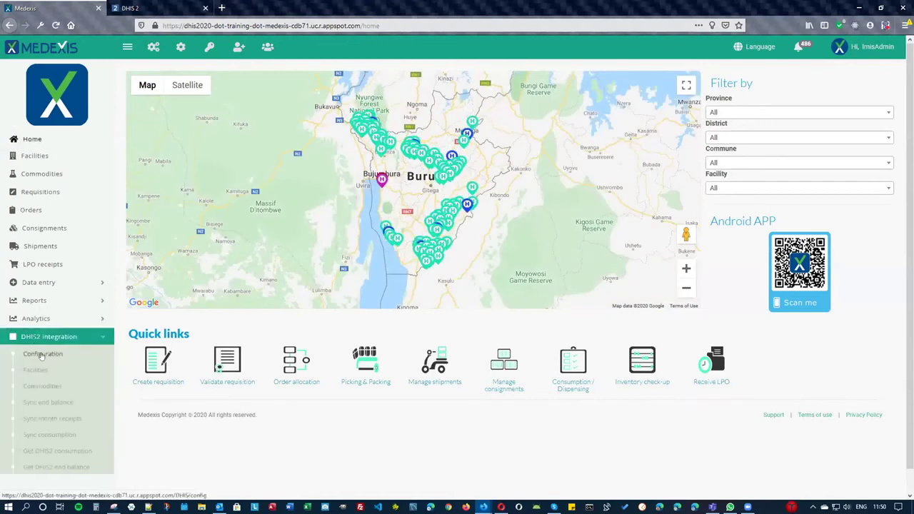
{"action": "left_click", "coordinate": [41, 356]}
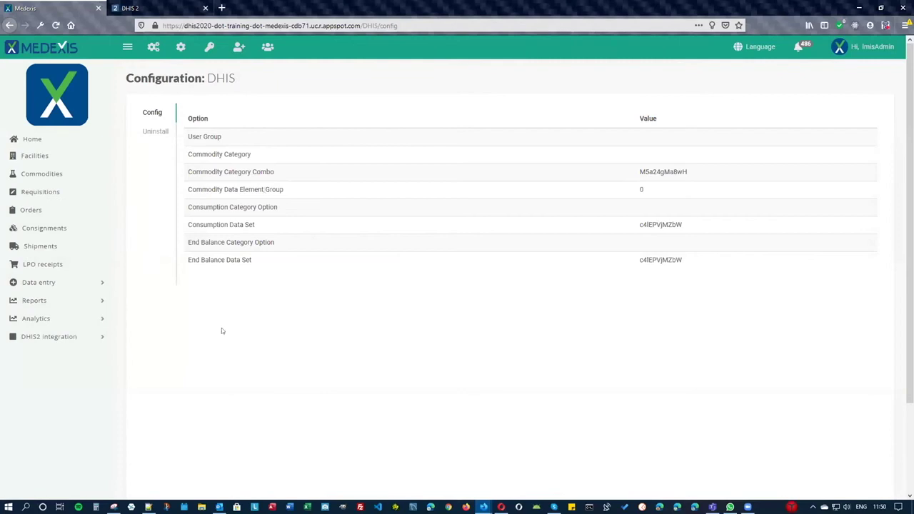
Step: View the DHIS2 integration's facilities list and look through its commodities import and export tables
{"action": "left_click", "coordinate": [67, 339]}
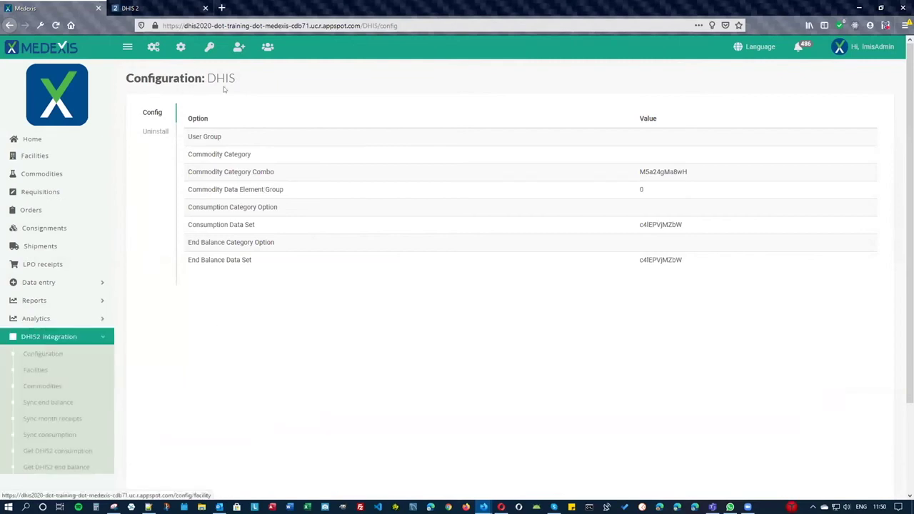
{"action": "left_click", "coordinate": [36, 371]}
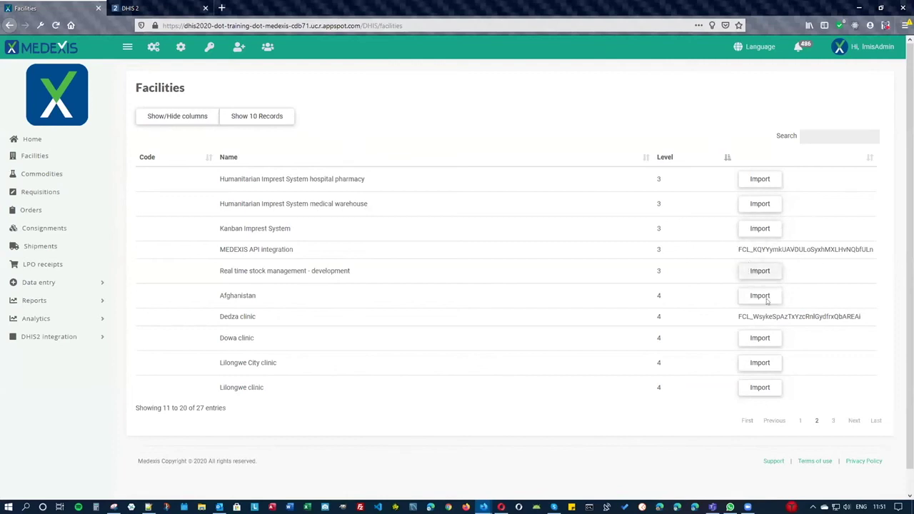
{"action": "left_click", "coordinate": [57, 338]}
{"action": "left_click", "coordinate": [43, 386]}
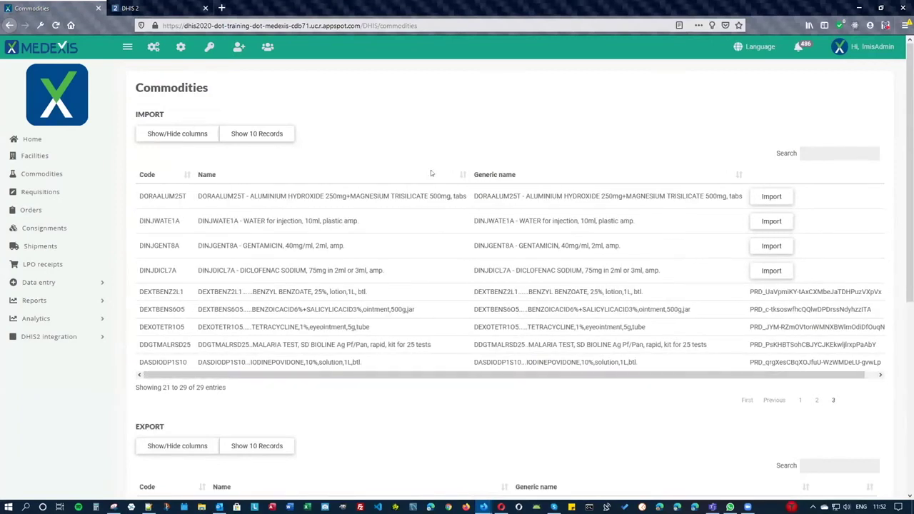
{"action": "scroll", "coordinate": [295, 439], "scroll_direction": "down", "scroll_amount": 1}
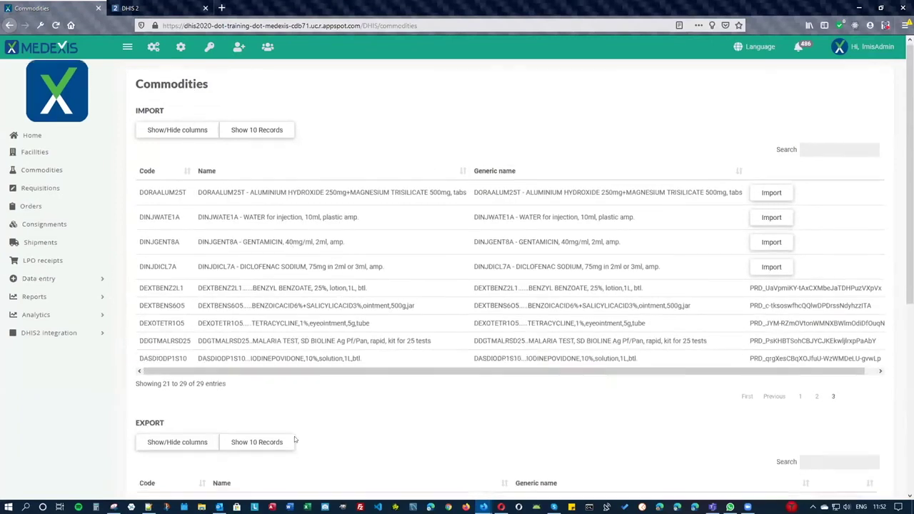
{"action": "scroll", "coordinate": [294, 436], "scroll_direction": "down", "scroll_amount": 4}
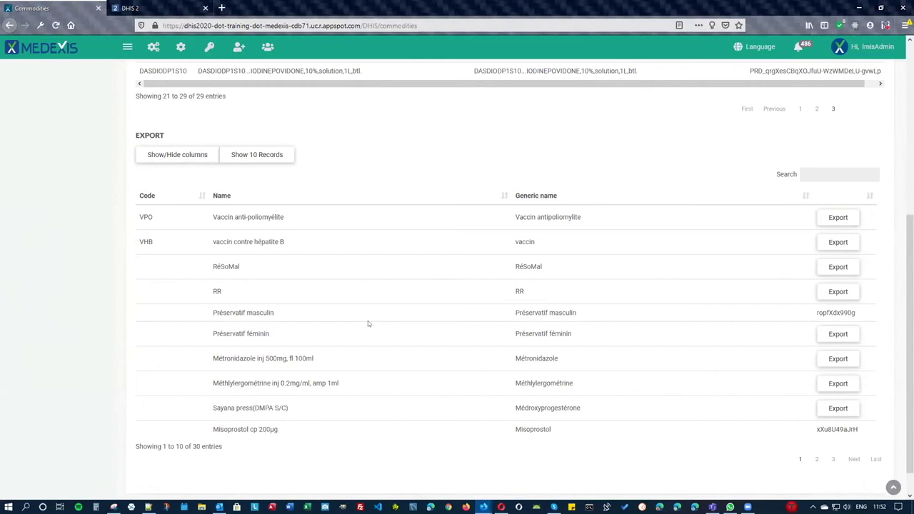
{"action": "scroll", "coordinate": [368, 321], "scroll_direction": "up", "scroll_amount": 3}
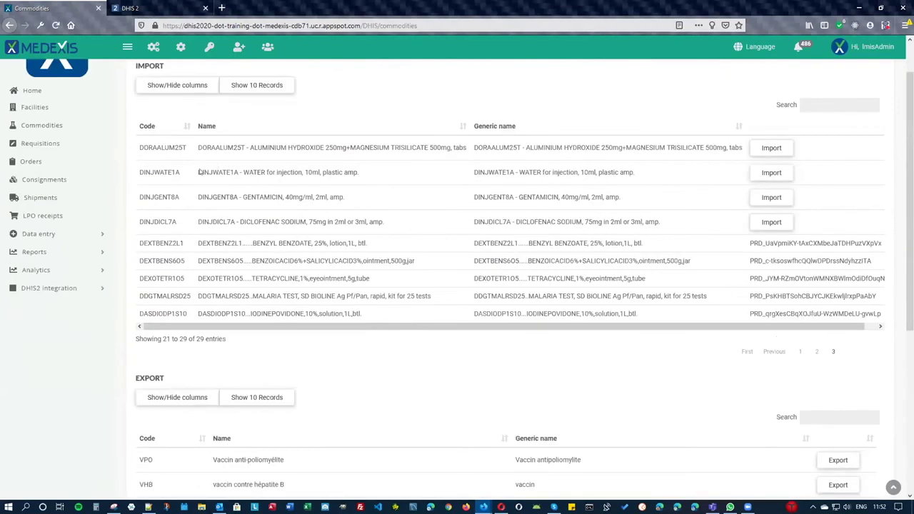
Step: Open the import form for DINJWATE1A - WATER for injection, examine its fields, and close it without adding the commodity
{"action": "left_click_drag", "start_coordinate": [201, 172], "coordinate": [361, 181]}
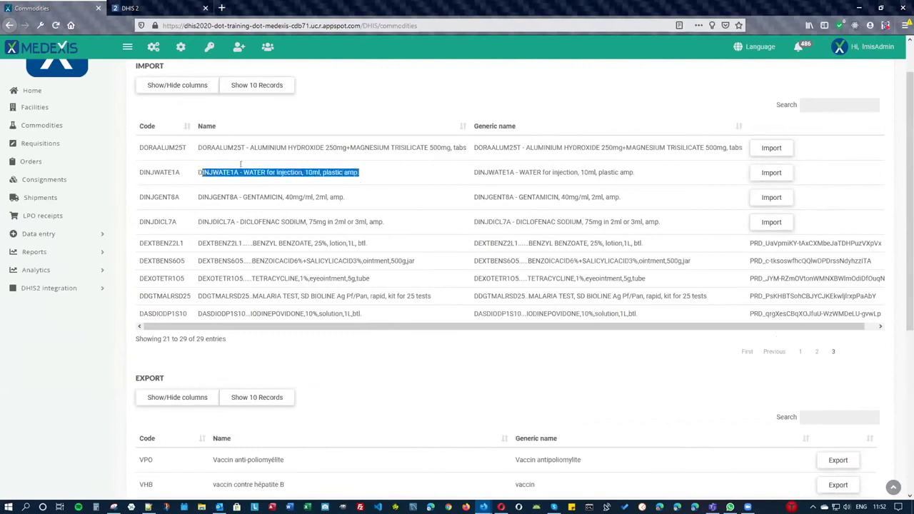
{"action": "left_click", "coordinate": [784, 177]}
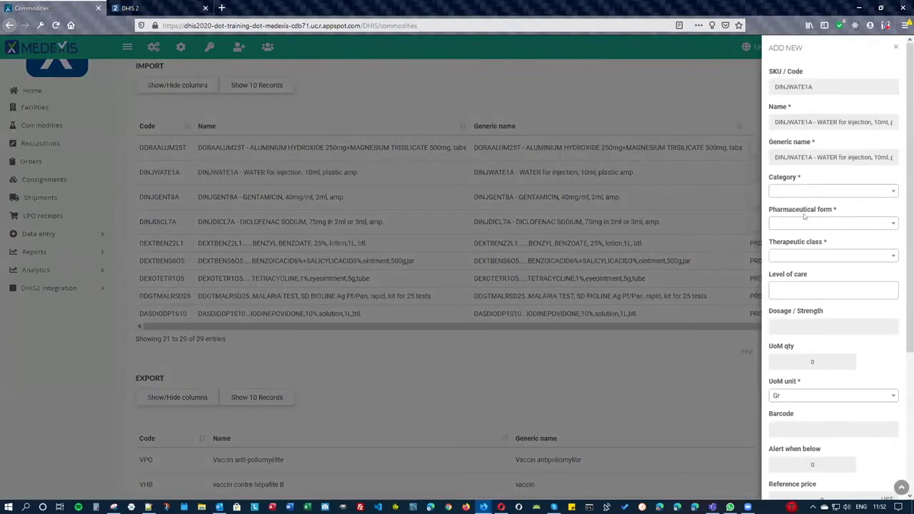
{"action": "scroll", "coordinate": [805, 323], "scroll_direction": "down", "scroll_amount": 3}
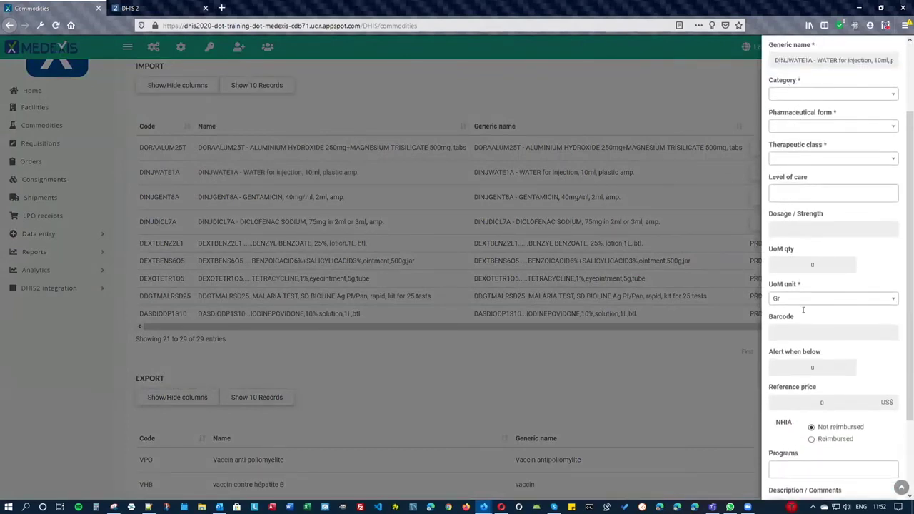
{"action": "scroll", "coordinate": [801, 337], "scroll_direction": "down", "scroll_amount": 3}
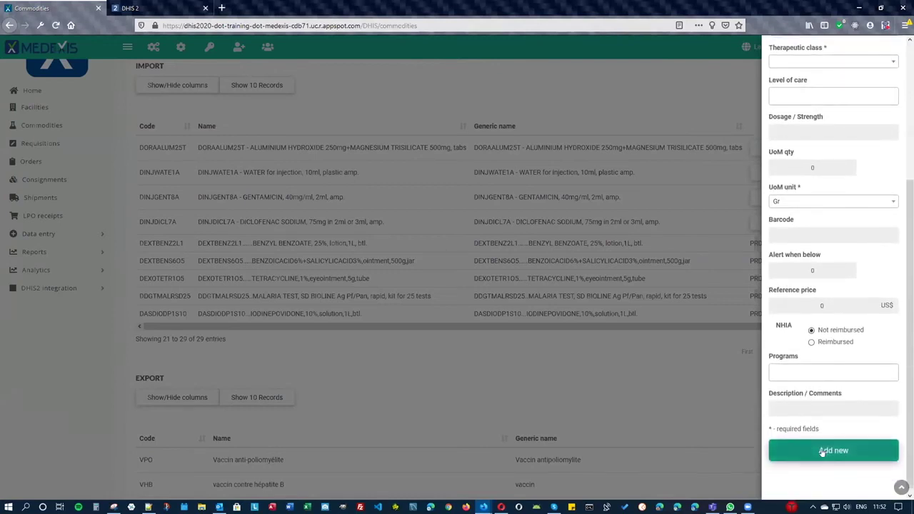
{"action": "left_click", "coordinate": [558, 371]}
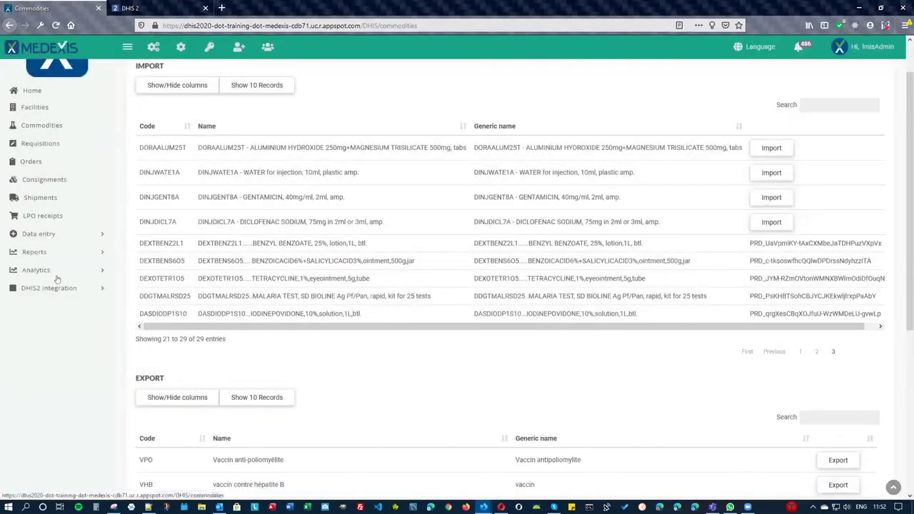
{"action": "scroll", "coordinate": [236, 222], "scroll_direction": "up", "scroll_amount": 2}
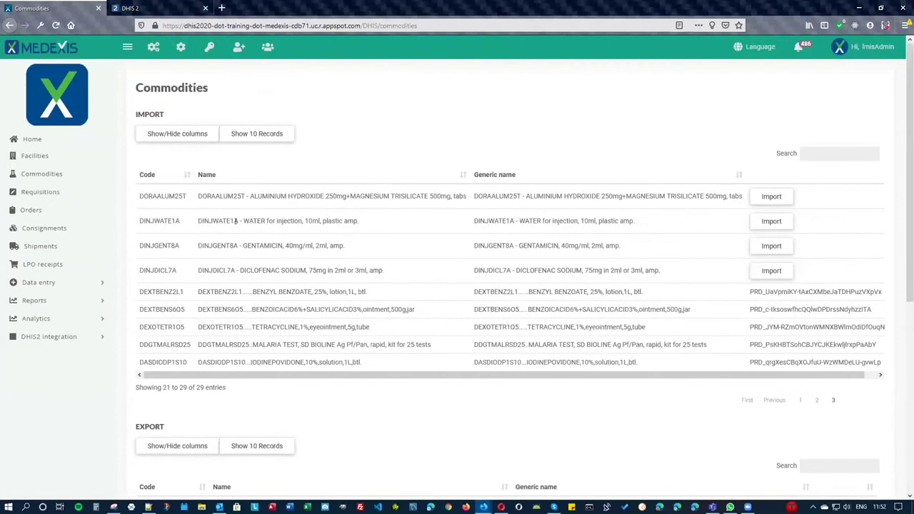
Step: Switch to DHIS 2 data entry and view the MEDEXIS API integration stock data for March 2020 and November 2020
{"action": "left_click", "coordinate": [49, 338]}
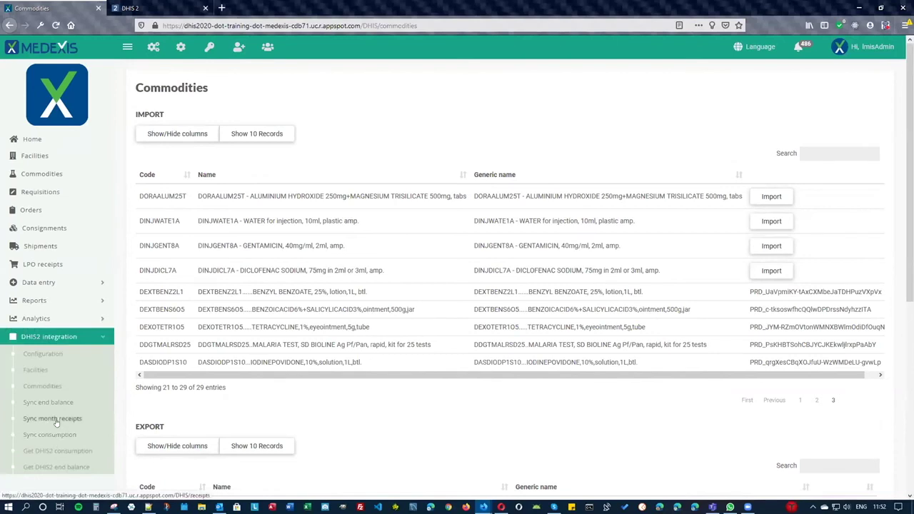
{"action": "left_click", "coordinate": [146, 9]}
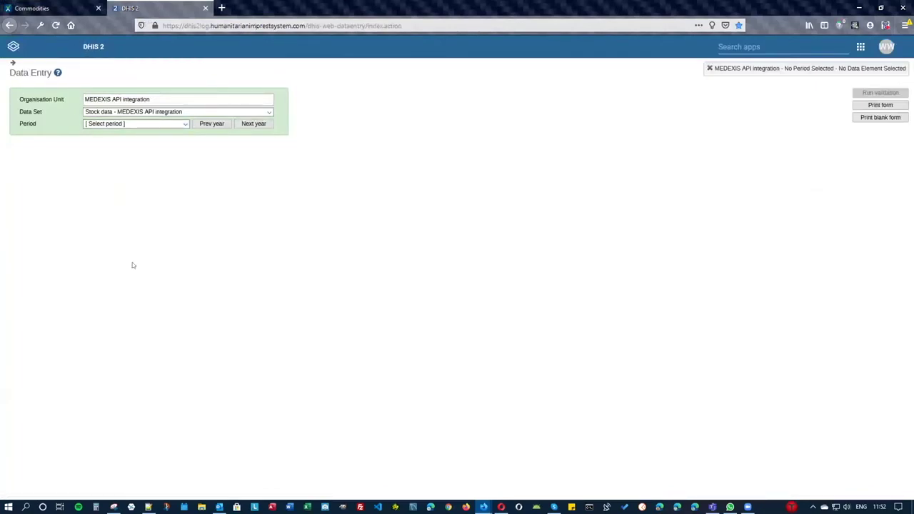
{"action": "left_click", "coordinate": [184, 123]}
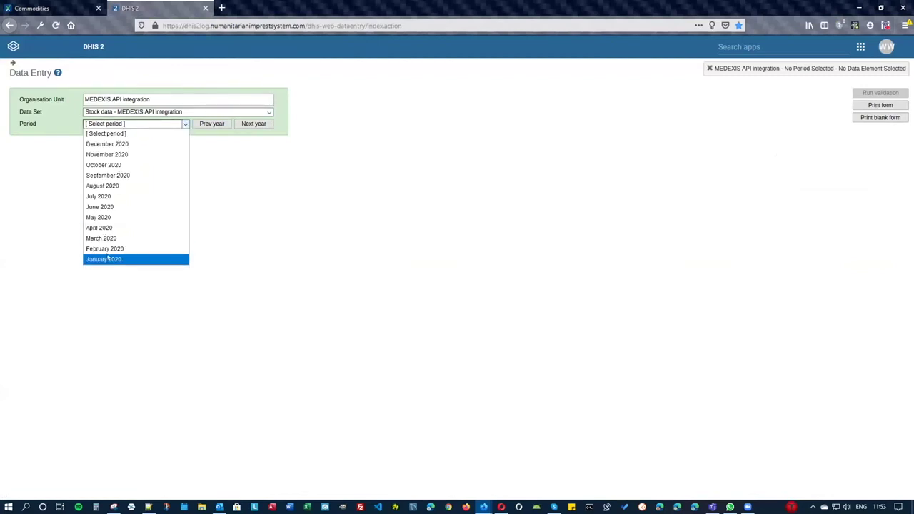
{"action": "left_click", "coordinate": [104, 238]}
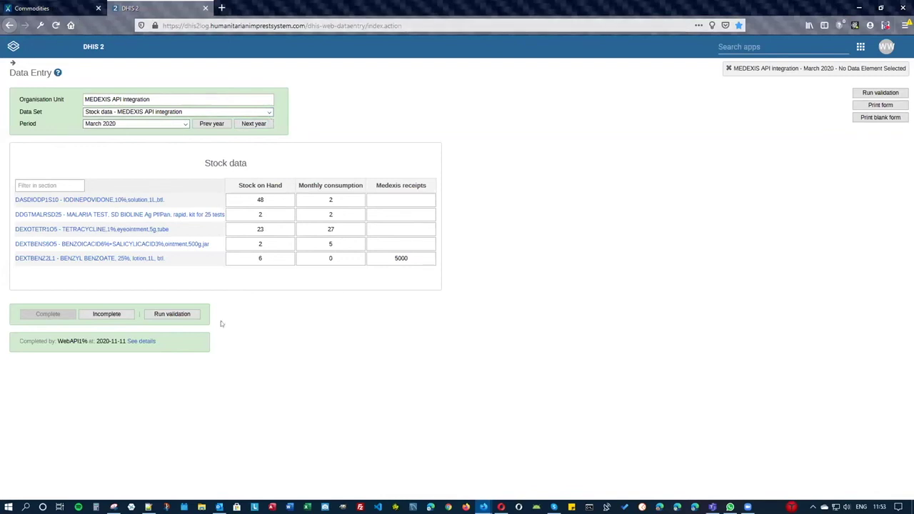
{"action": "left_click", "coordinate": [156, 126]}
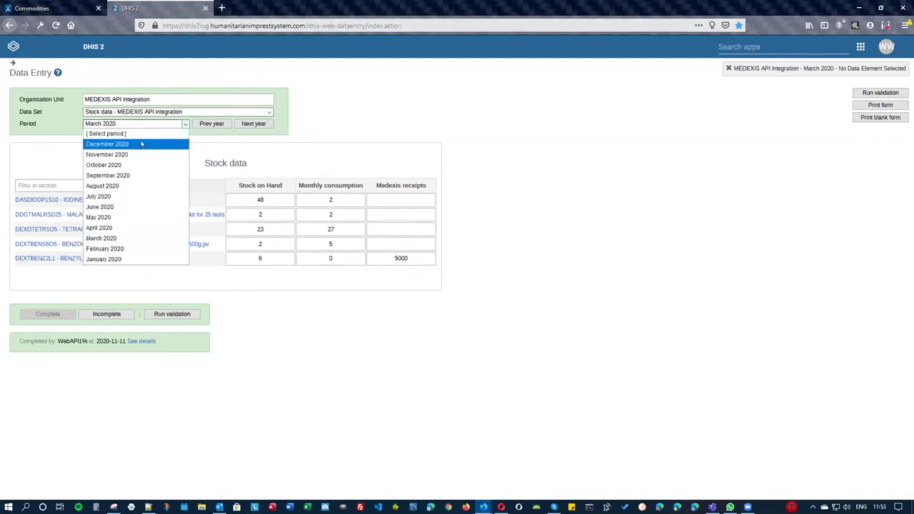
{"action": "left_click", "coordinate": [139, 154]}
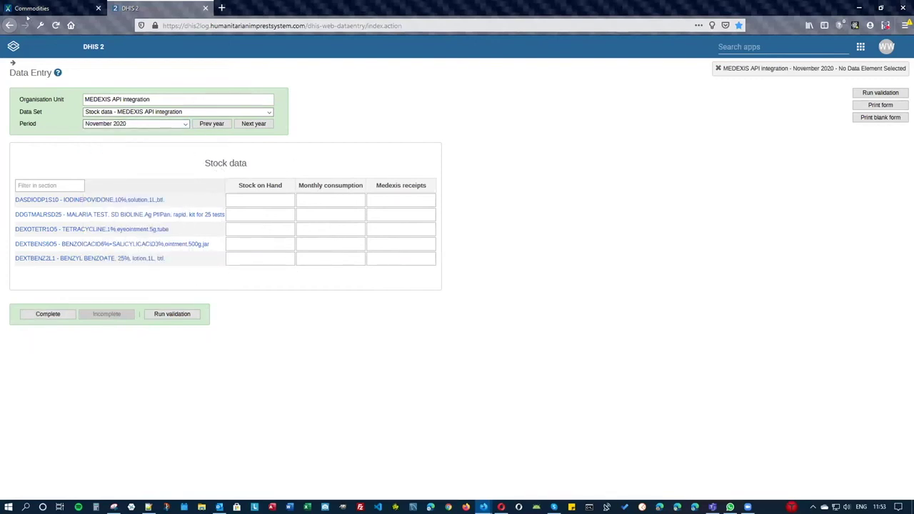
Step: Switch back to Medexis and load the November 2020 month receipts to sync for the MEDEXIS API integration facility
{"action": "left_click", "coordinate": [32, 8]}
{"action": "scroll", "coordinate": [60, 404], "scroll_direction": "down", "scroll_amount": 1}
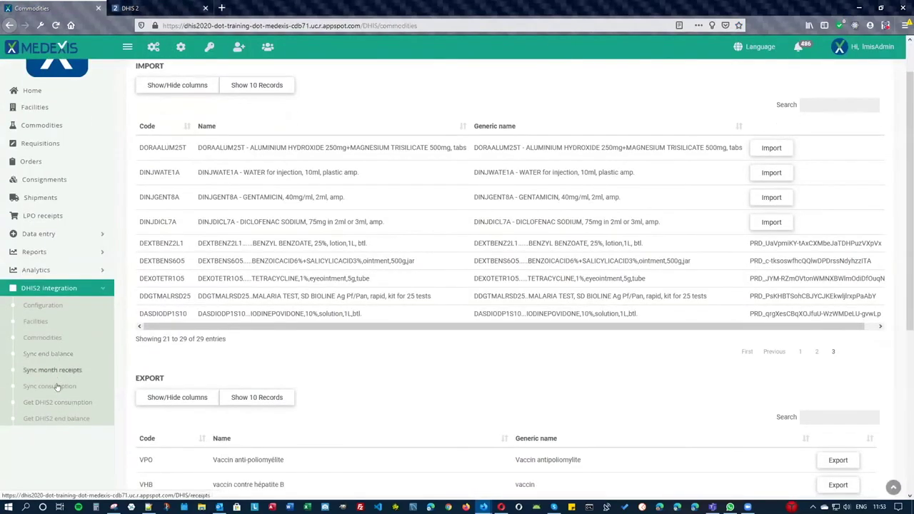
{"action": "left_click", "coordinate": [52, 370]}
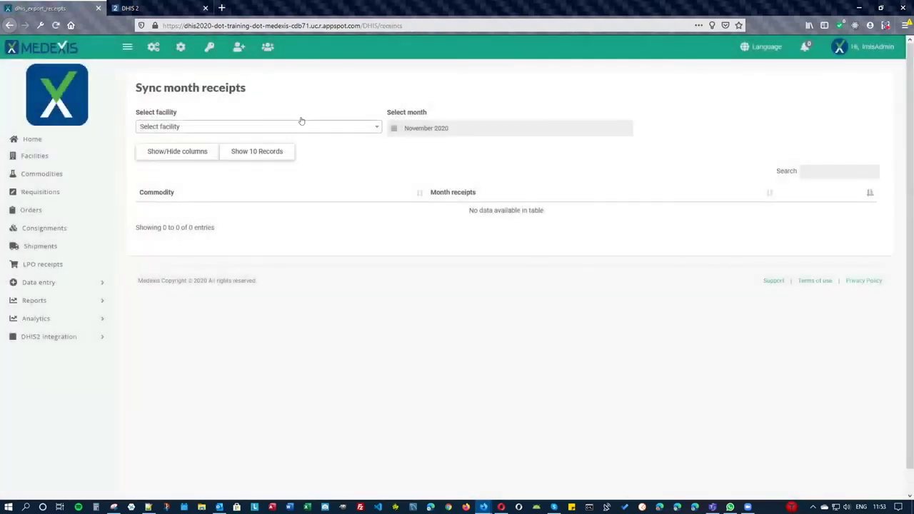
{"action": "left_click", "coordinate": [302, 123]}
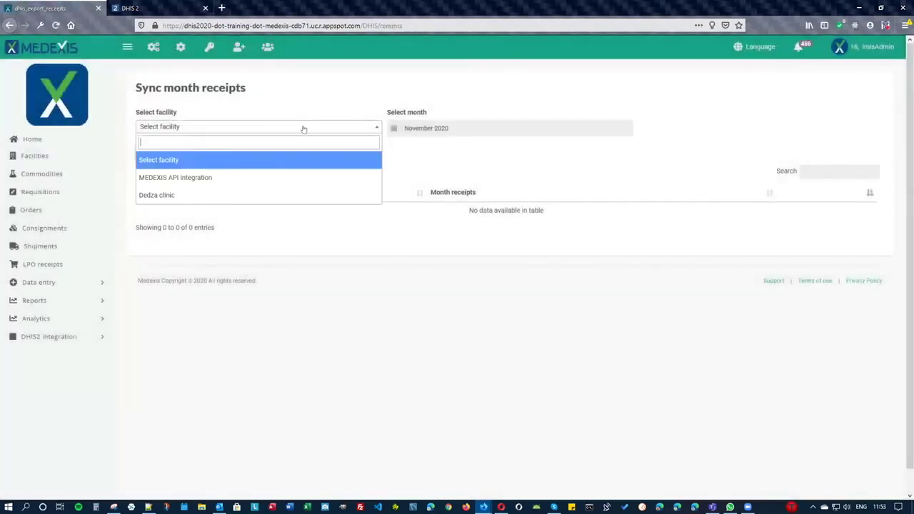
{"action": "left_click", "coordinate": [234, 176]}
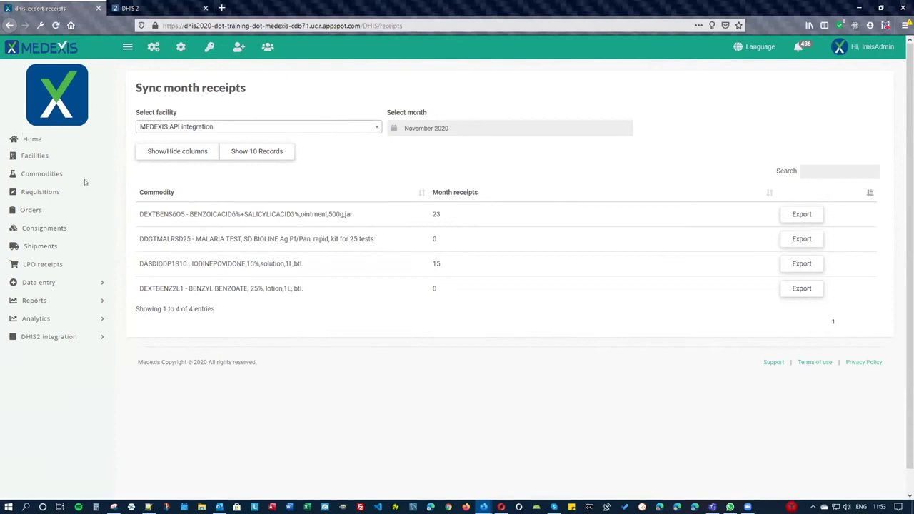
Step: Export the November 2020 month receipts of all four listed commodities to DHIS2
{"action": "left_click", "coordinate": [802, 214]}
{"action": "left_click", "coordinate": [801, 239]}
{"action": "left_click", "coordinate": [802, 263]}
{"action": "left_click", "coordinate": [793, 288]}
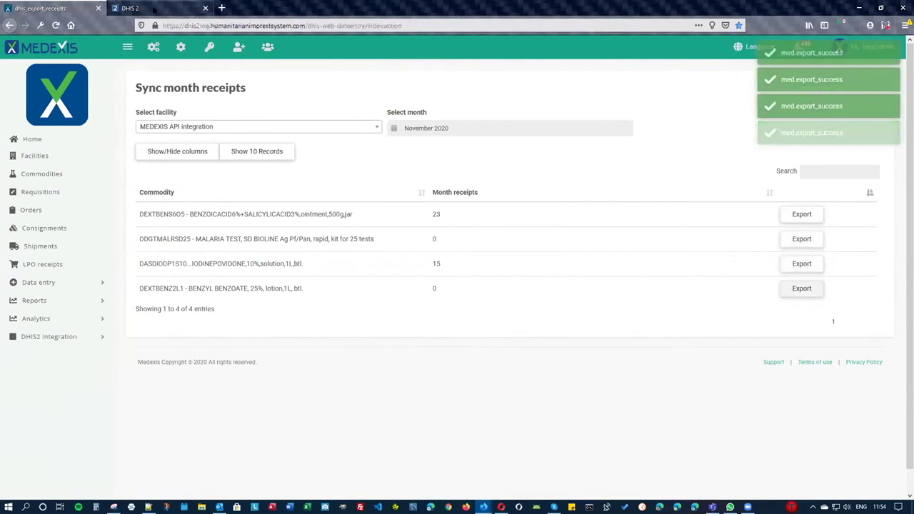
Step: Switch to DHIS 2, reload the data entry page, and check the November 2020 Medexis receipts
{"action": "left_click", "coordinate": [152, 9]}
{"action": "left_click", "coordinate": [56, 25]}
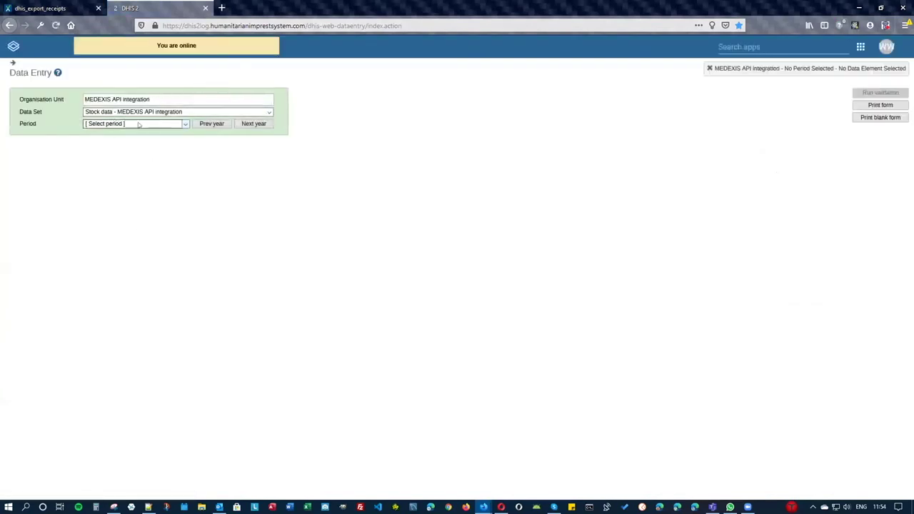
{"action": "left_click", "coordinate": [138, 123]}
{"action": "left_click", "coordinate": [134, 153]}
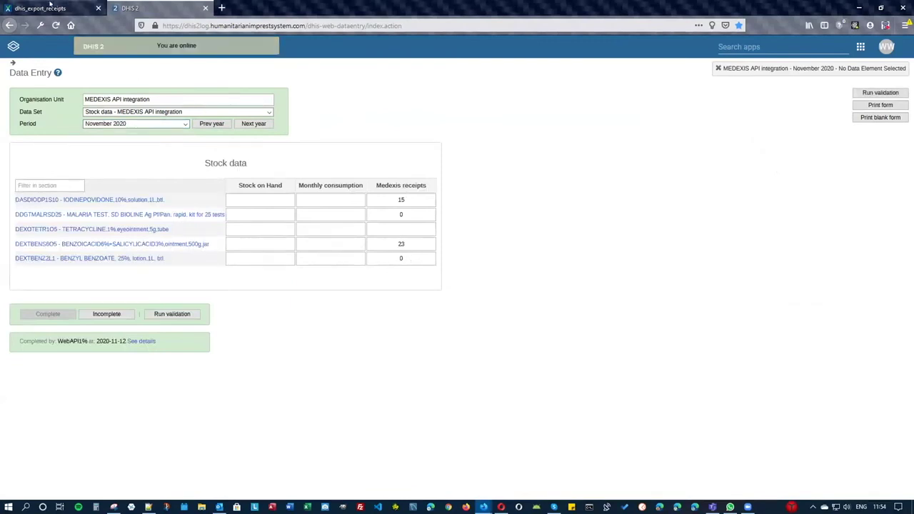
Step: Return to Medexis and load the November 2020 end balances to sync for the MEDEXIS API integration facility
{"action": "left_click", "coordinate": [50, 8]}
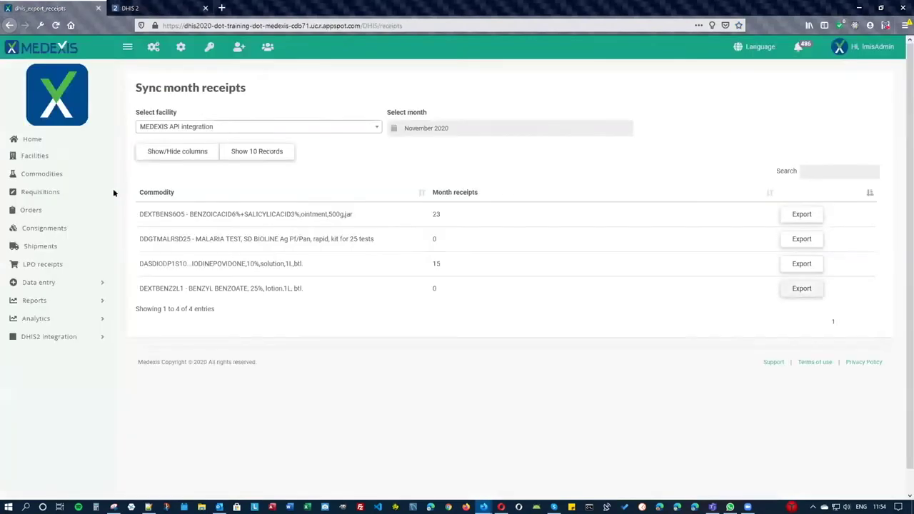
{"action": "left_click", "coordinate": [29, 339]}
{"action": "scroll", "coordinate": [60, 379], "scroll_direction": "down", "scroll_amount": 1}
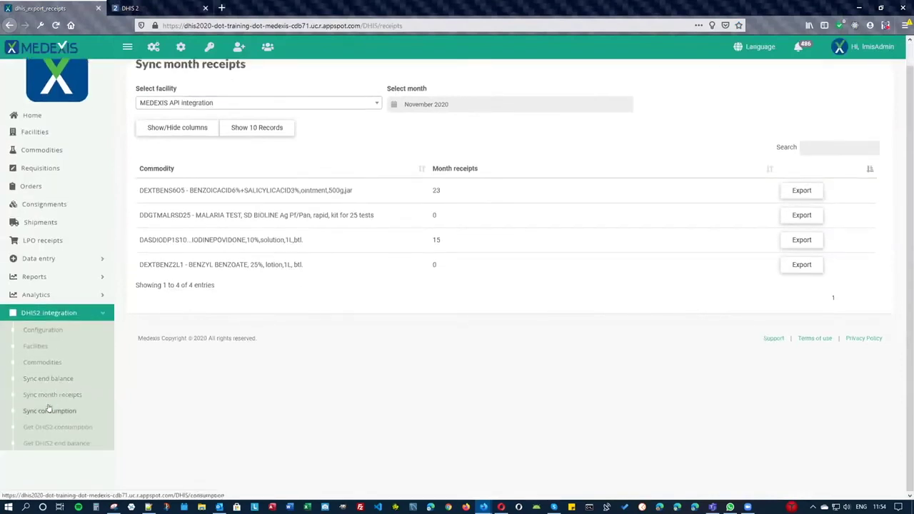
{"action": "left_click", "coordinate": [57, 379]}
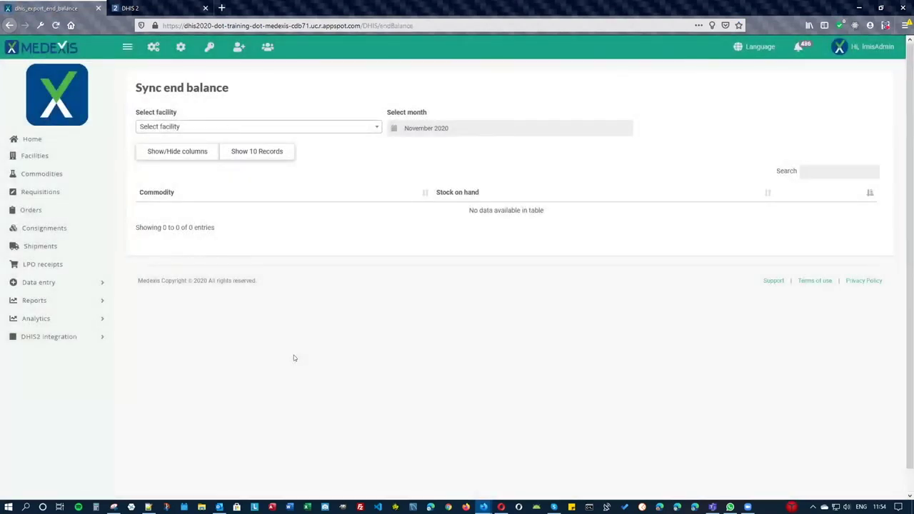
{"action": "left_click", "coordinate": [343, 124]}
{"action": "left_click", "coordinate": [317, 179]}
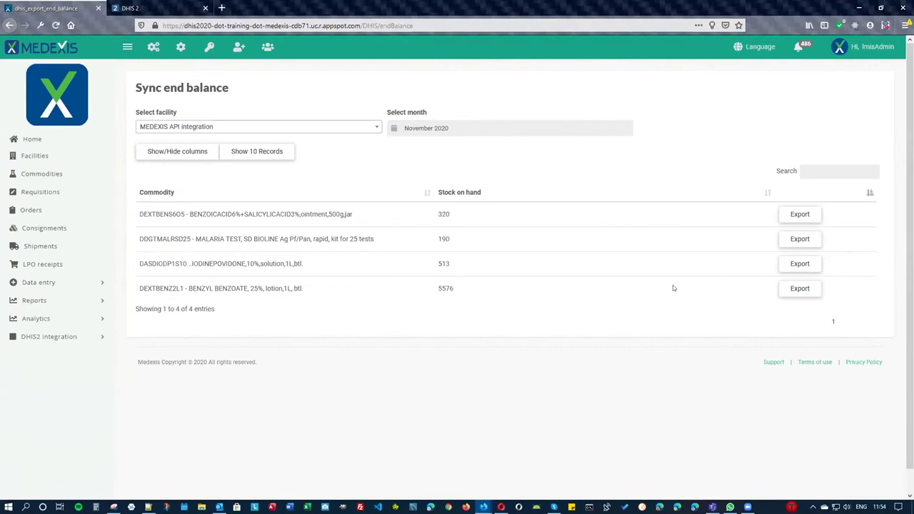
Step: Export the November 2020 stock on hand of all four listed commodities to DHIS2
{"action": "left_click", "coordinate": [815, 214]}
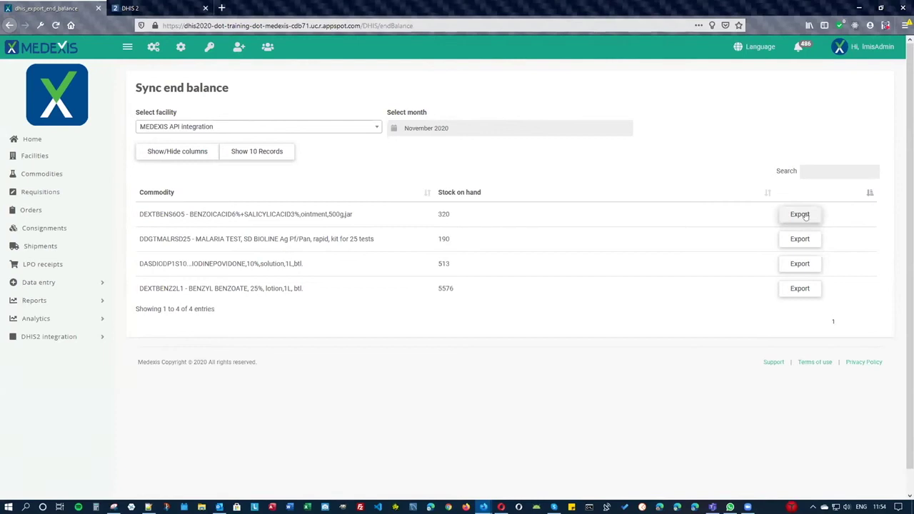
{"action": "left_click", "coordinate": [802, 240]}
{"action": "left_click", "coordinate": [801, 264]}
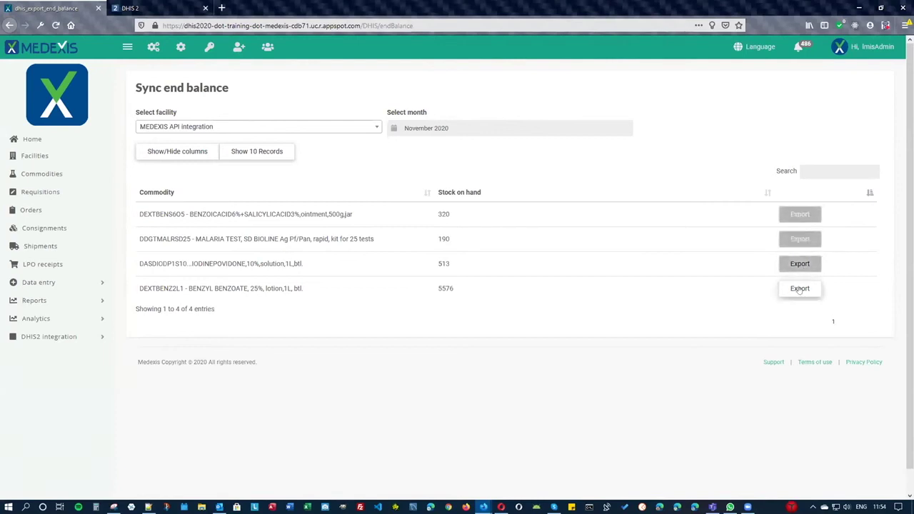
{"action": "left_click", "coordinate": [799, 289]}
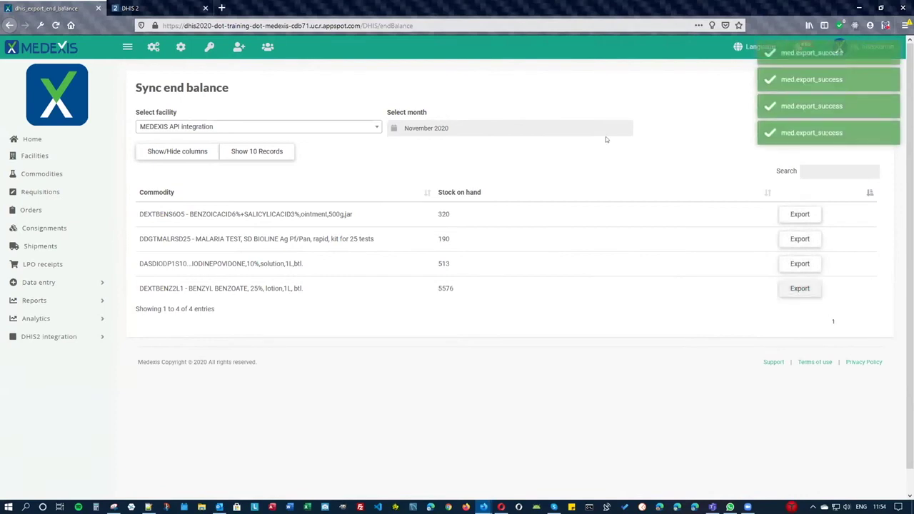
Step: Switch to DHIS 2, reload the data entry page, and check the November 2020 stock on hand
{"action": "left_click", "coordinate": [134, 10]}
{"action": "left_click", "coordinate": [55, 25]}
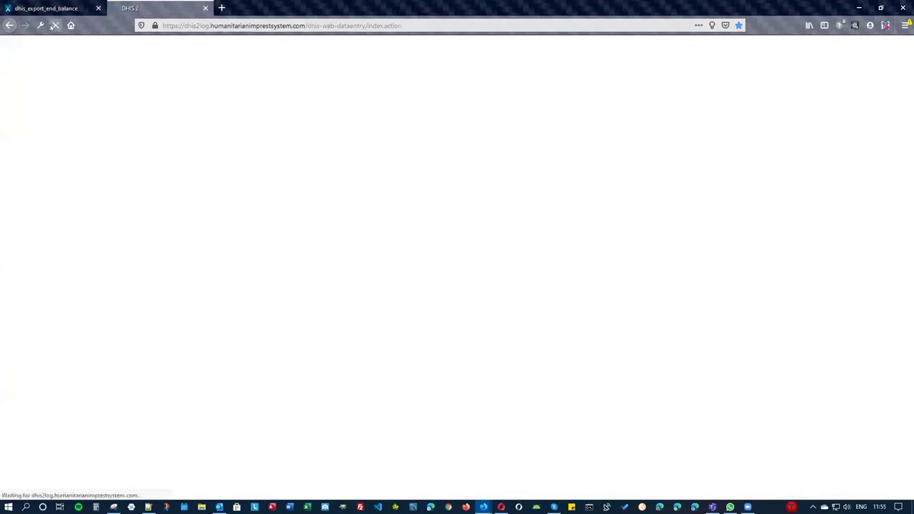
{"action": "left_click", "coordinate": [148, 125]}
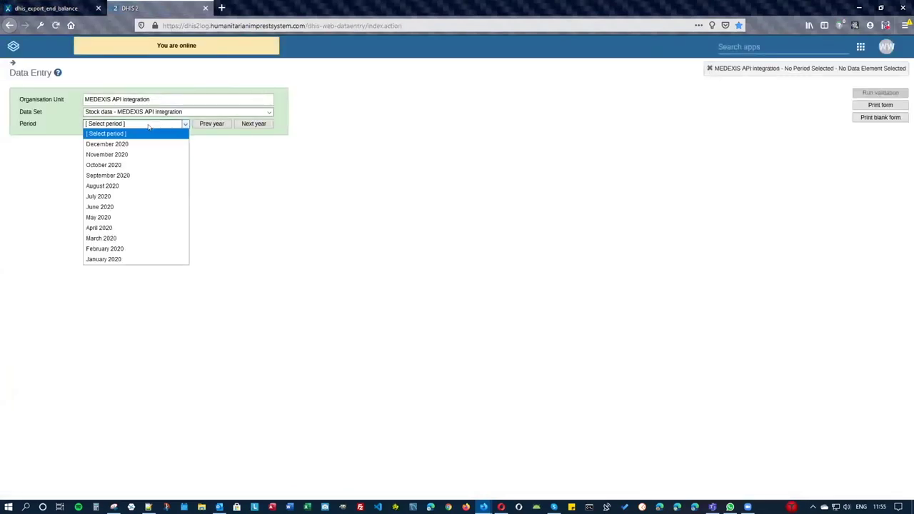
{"action": "left_click", "coordinate": [130, 154]}
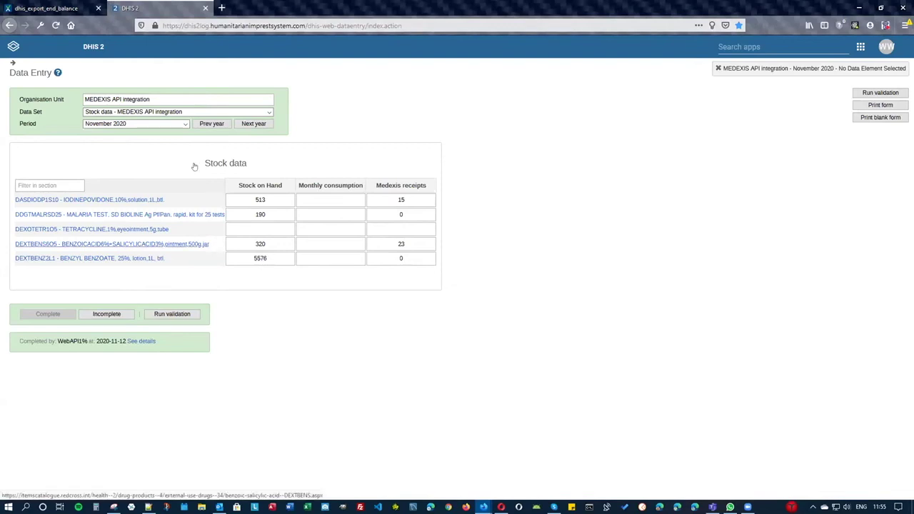
Step: Return to Medexis and load the April 2020 DHIS2 consumption data to import for the MEDEXIS API integration facility
{"action": "left_click", "coordinate": [50, 7]}
{"action": "left_click", "coordinate": [43, 339]}
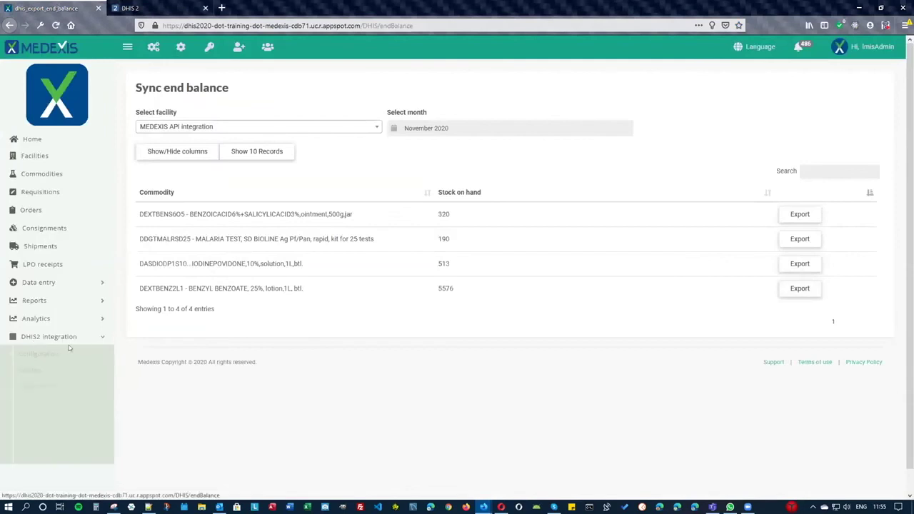
{"action": "scroll", "coordinate": [64, 400], "scroll_direction": "down", "scroll_amount": 1}
{"action": "left_click", "coordinate": [60, 431]}
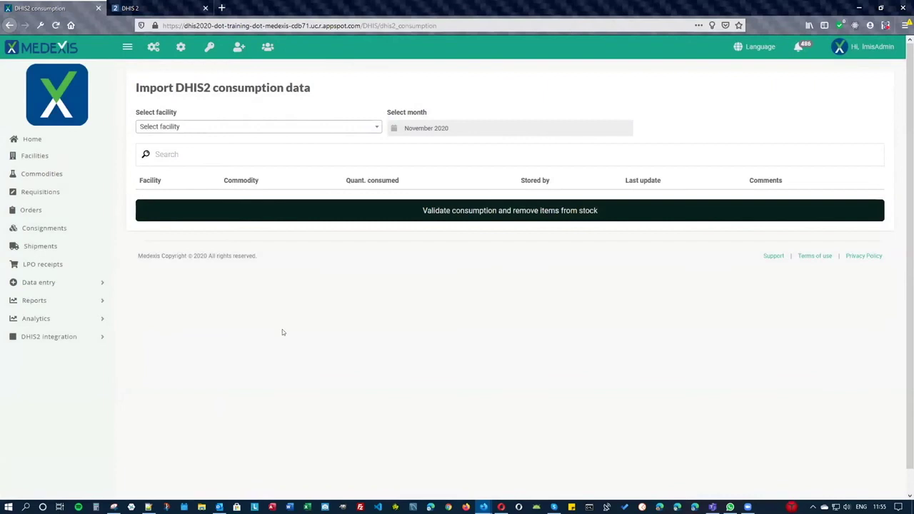
{"action": "left_click", "coordinate": [300, 128]}
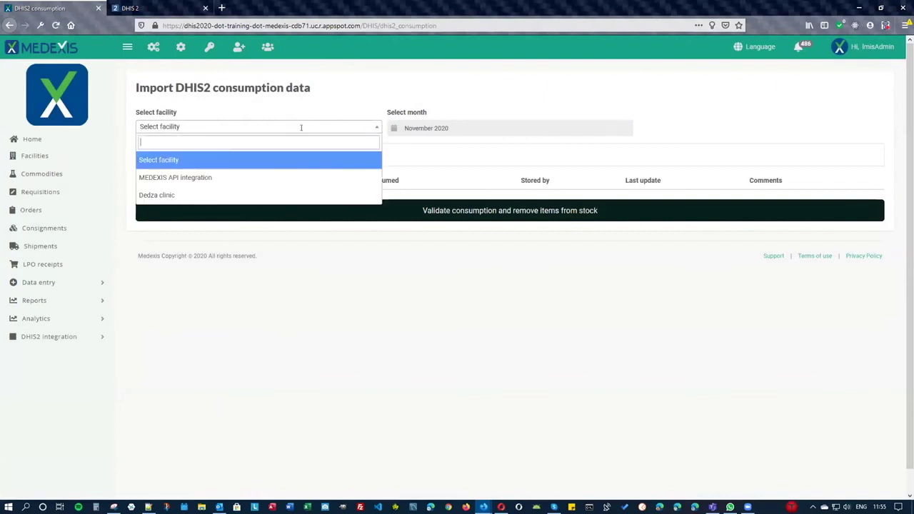
{"action": "left_click", "coordinate": [290, 183]}
{"action": "left_click", "coordinate": [407, 130]}
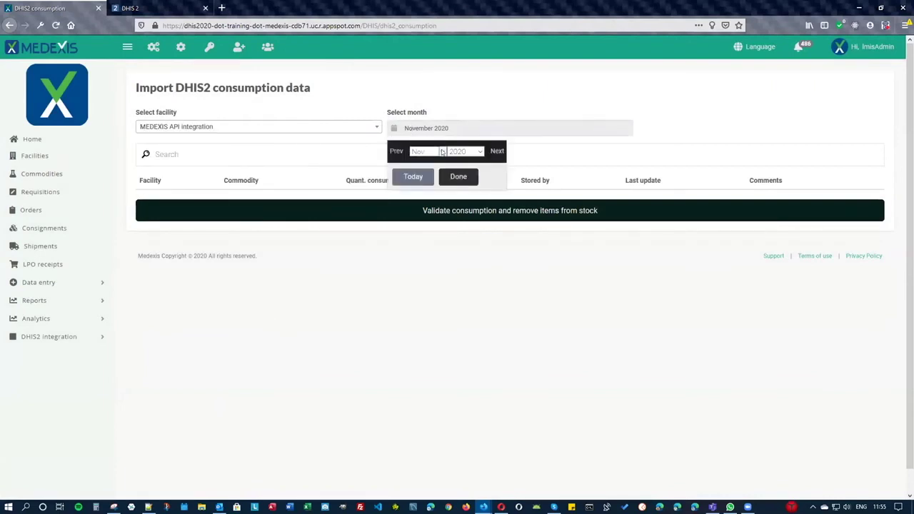
{"action": "left_click", "coordinate": [443, 152]}
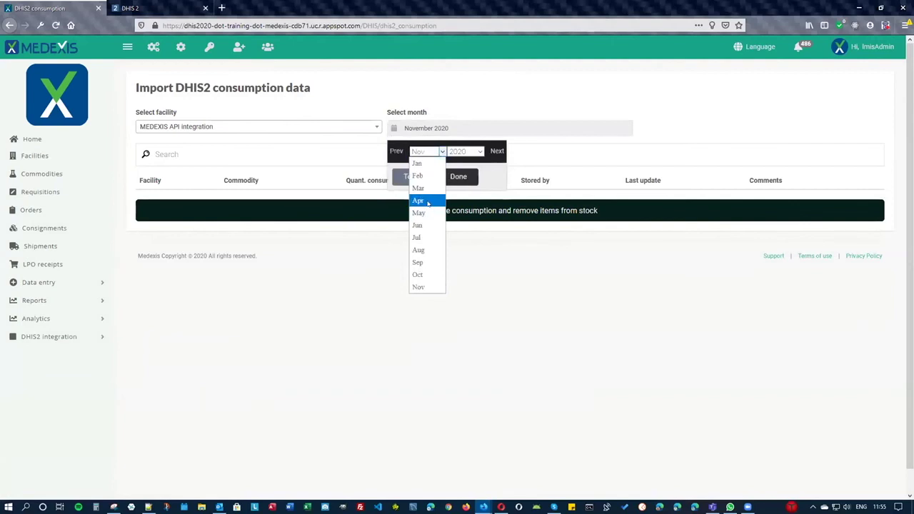
{"action": "left_click", "coordinate": [428, 202]}
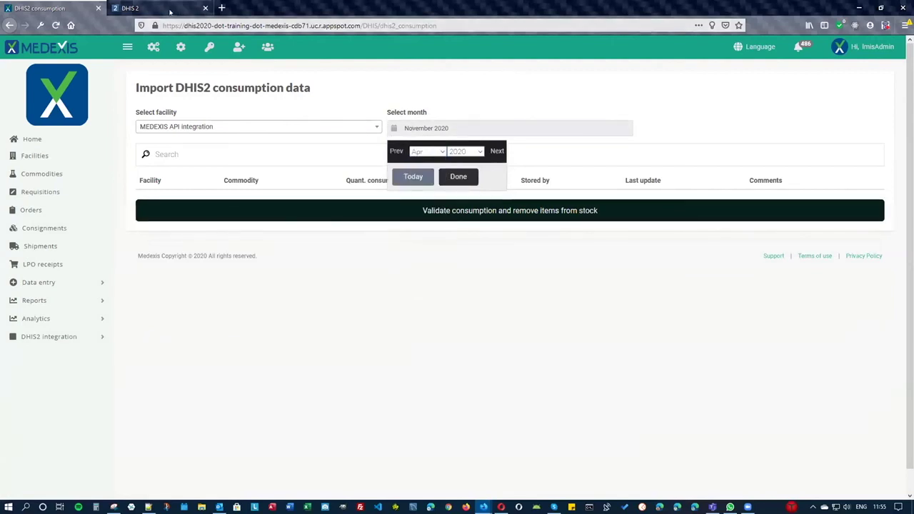
{"action": "left_click", "coordinate": [459, 177]}
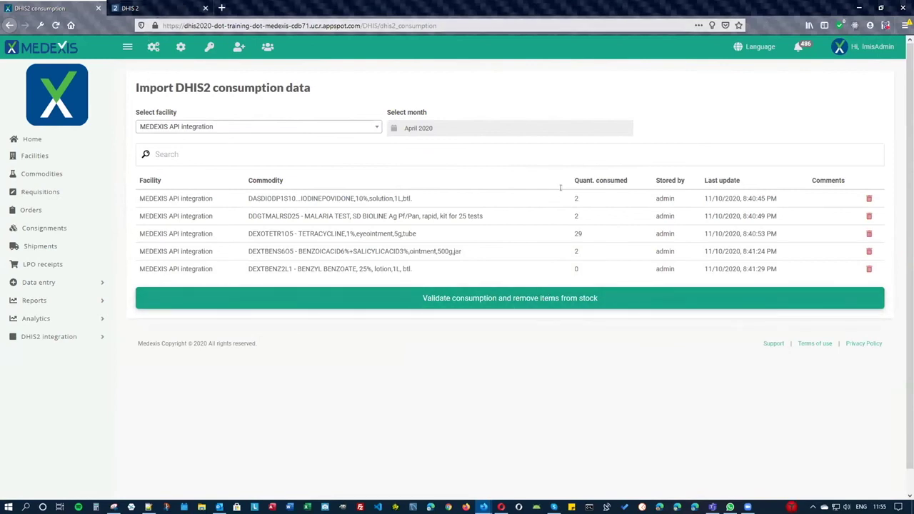
Step: Switch to DHIS 2 and check the April 2020 monthly consumption in the stock data form
{"action": "left_click", "coordinate": [168, 6]}
{"action": "left_click", "coordinate": [132, 125]}
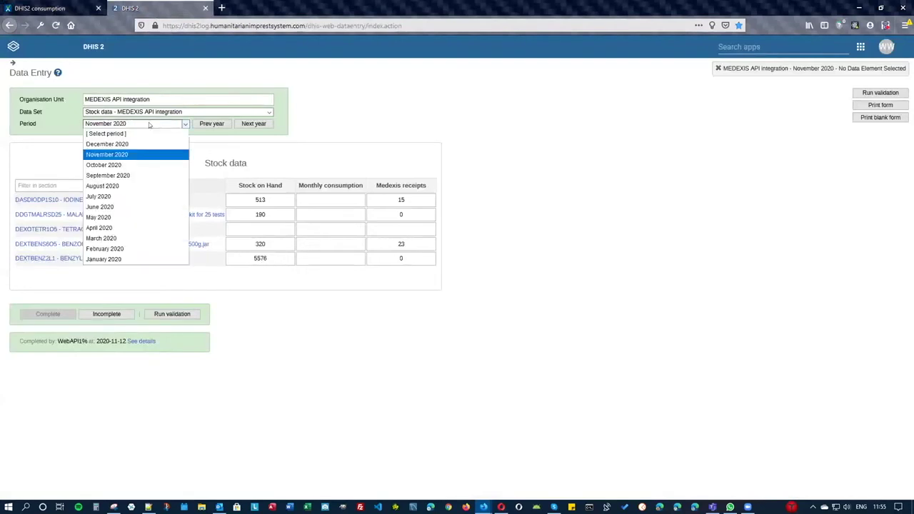
{"action": "left_click", "coordinate": [126, 227]}
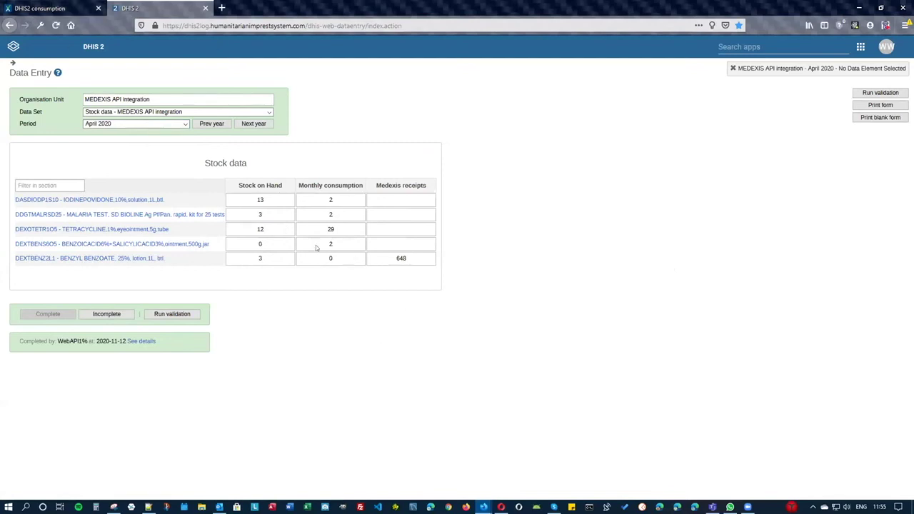
Step: Return to Medexis and load the April 2020 DHIS2 end balances to import for the MEDEXIS API integration facility
{"action": "left_click", "coordinate": [47, 10]}
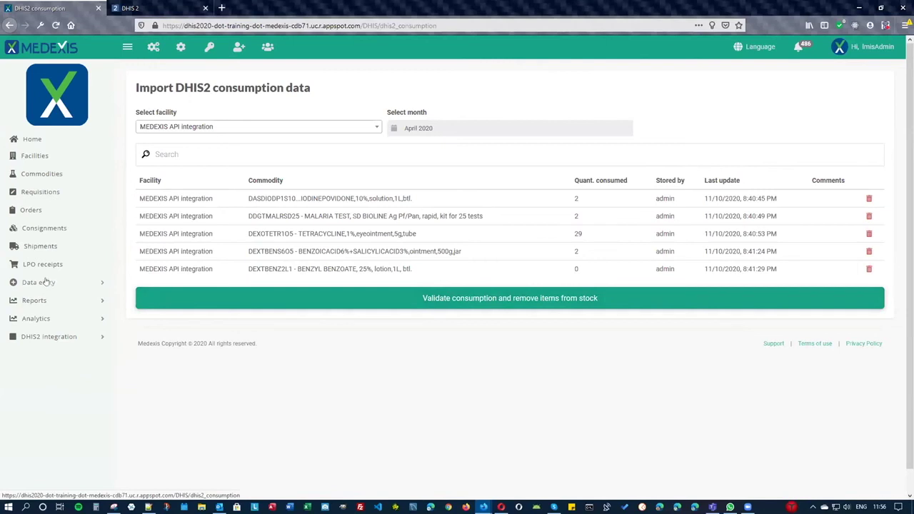
{"action": "left_click", "coordinate": [60, 338]}
{"action": "left_click", "coordinate": [63, 469]}
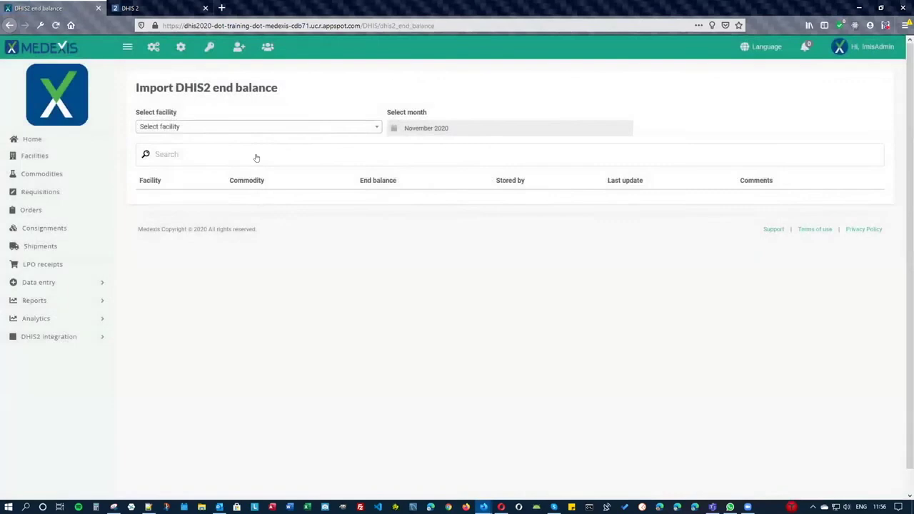
{"action": "left_click", "coordinate": [251, 127]}
{"action": "left_click", "coordinate": [243, 176]}
{"action": "left_click", "coordinate": [439, 129]}
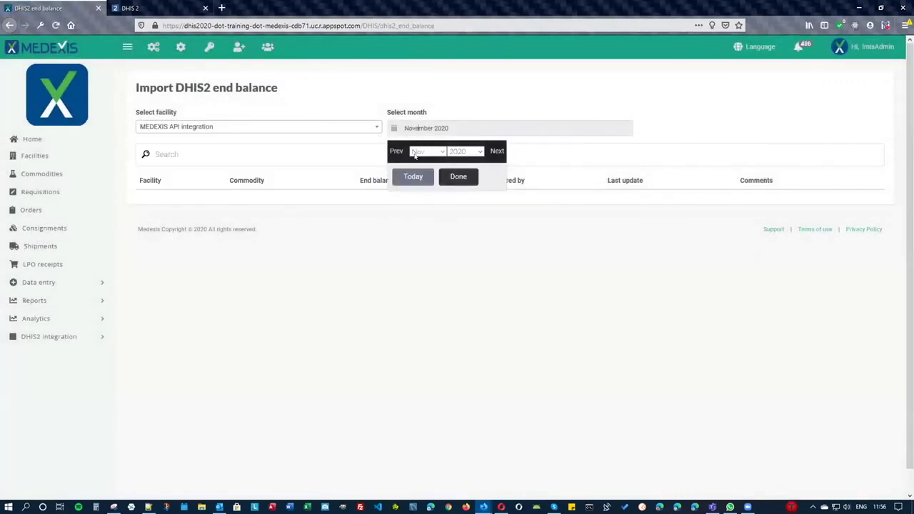
{"action": "left_click", "coordinate": [443, 150]}
{"action": "left_click", "coordinate": [428, 203]}
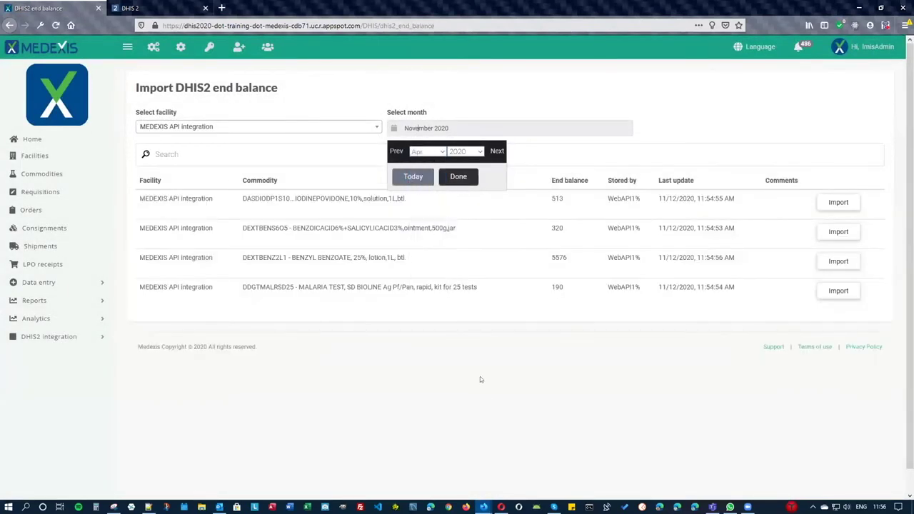
{"action": "left_click", "coordinate": [465, 178]}
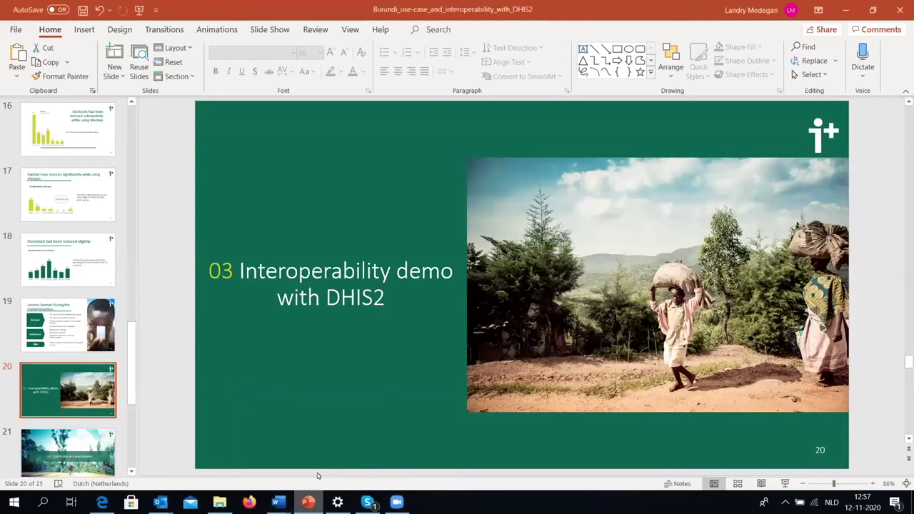
Step: Advance the PowerPoint presentation to the "Conclusion and way forward" slide
{"action": "key", "text": "Down"}
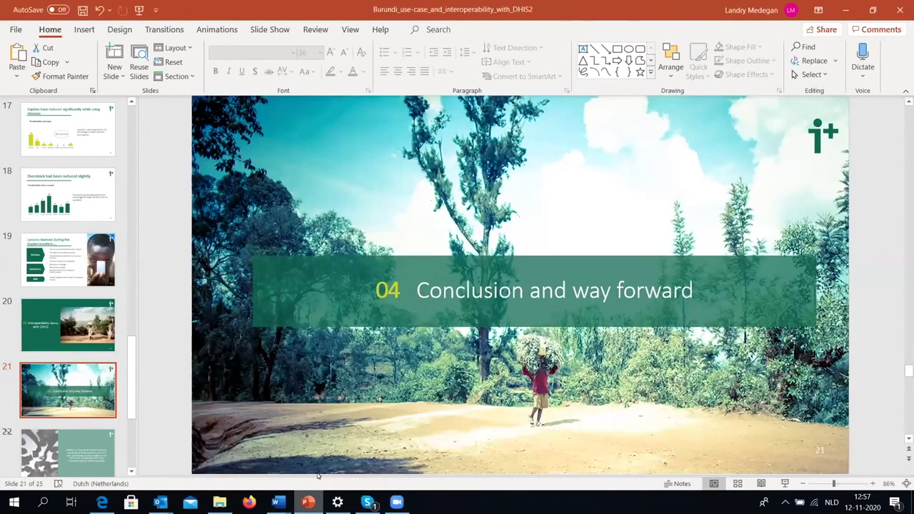
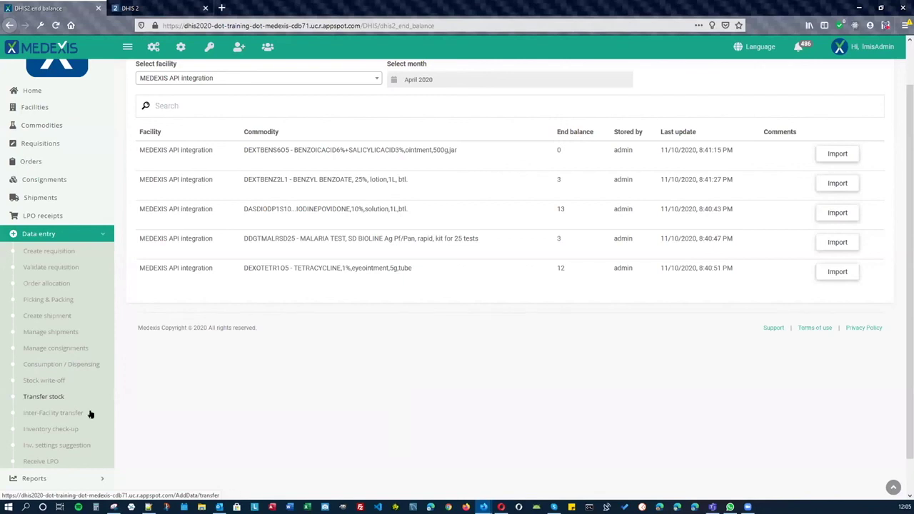
Step: View the Medexis inter-facility transfer form and the inventory settings suggestion page
{"action": "left_click", "coordinate": [55, 414]}
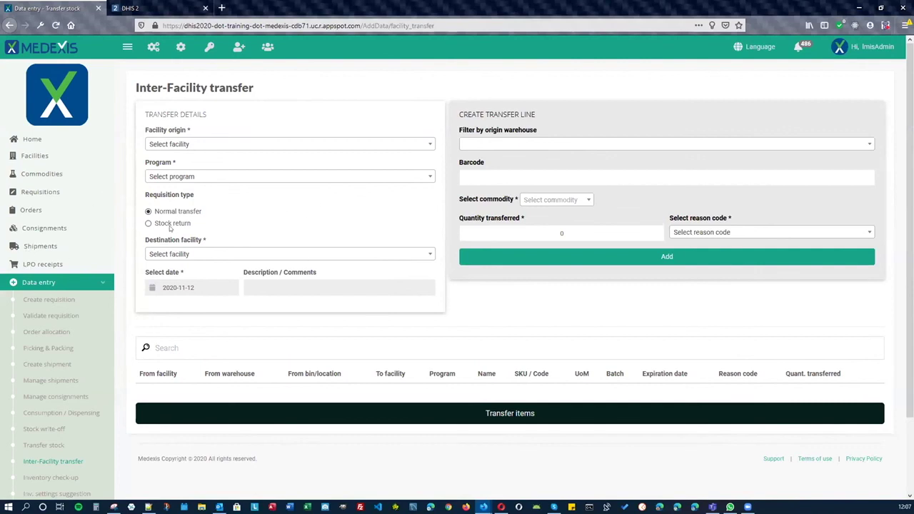
{"action": "scroll", "coordinate": [57, 347], "scroll_direction": "down", "scroll_amount": 2}
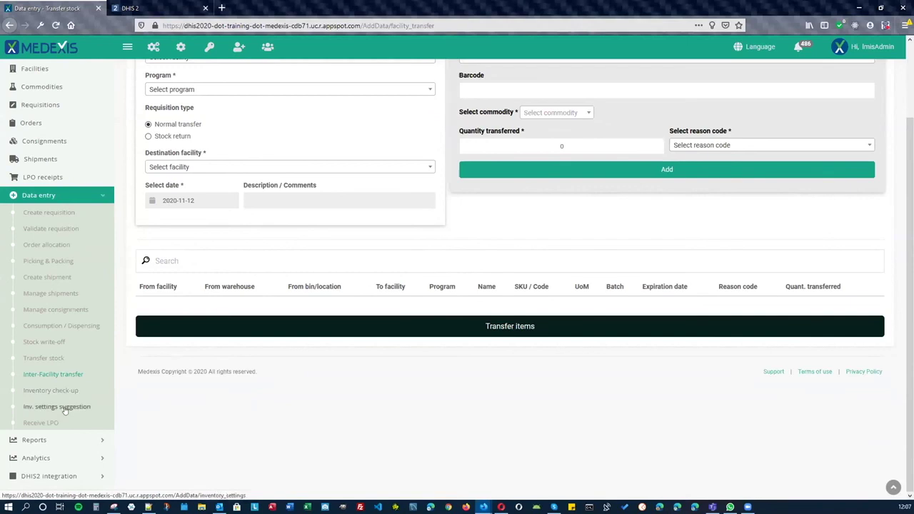
{"action": "left_click", "coordinate": [64, 409]}
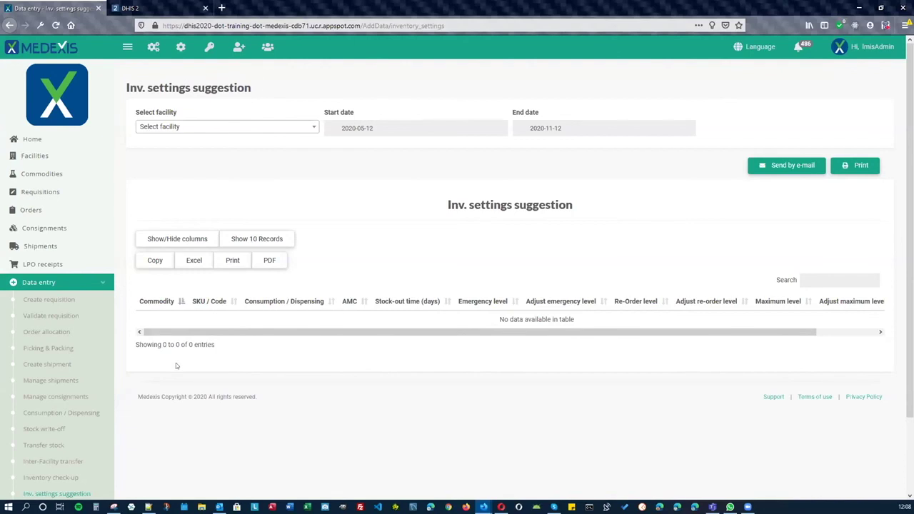
{"action": "scroll", "coordinate": [176, 365], "scroll_direction": "down", "scroll_amount": 1}
{"action": "scroll", "coordinate": [176, 363], "scroll_direction": "down", "scroll_amount": 1}
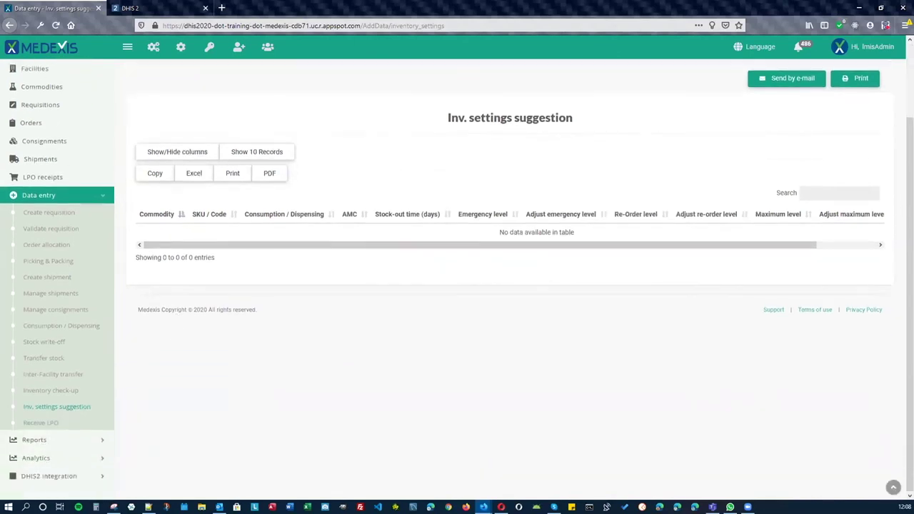
Step: View the Receive LPO form and return to the Medexis home page
{"action": "left_click", "coordinate": [47, 423]}
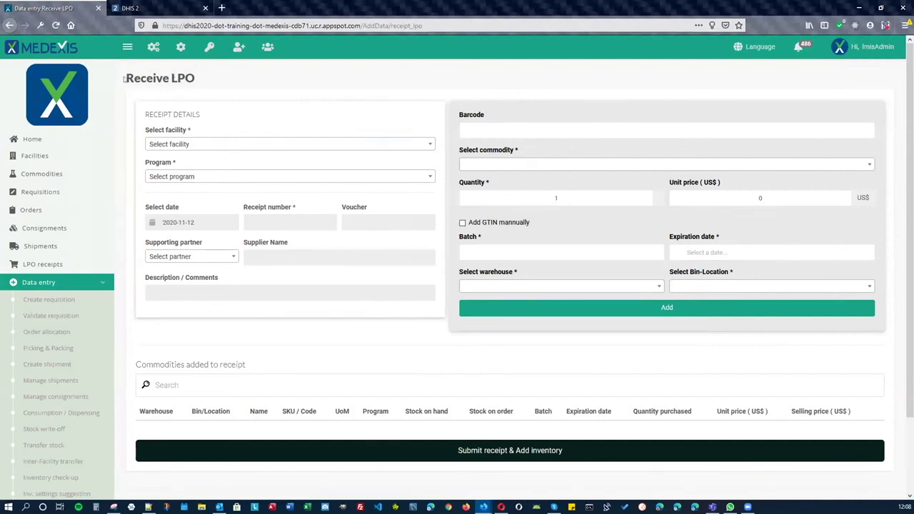
{"action": "left_click_drag", "start_coordinate": [126, 78], "coordinate": [247, 77]}
{"action": "left_click", "coordinate": [247, 77]}
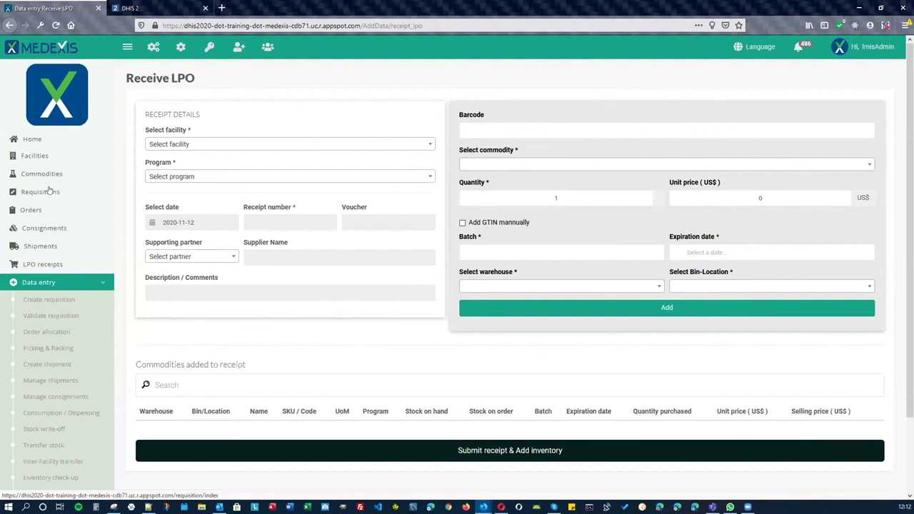
{"action": "left_click", "coordinate": [33, 140]}
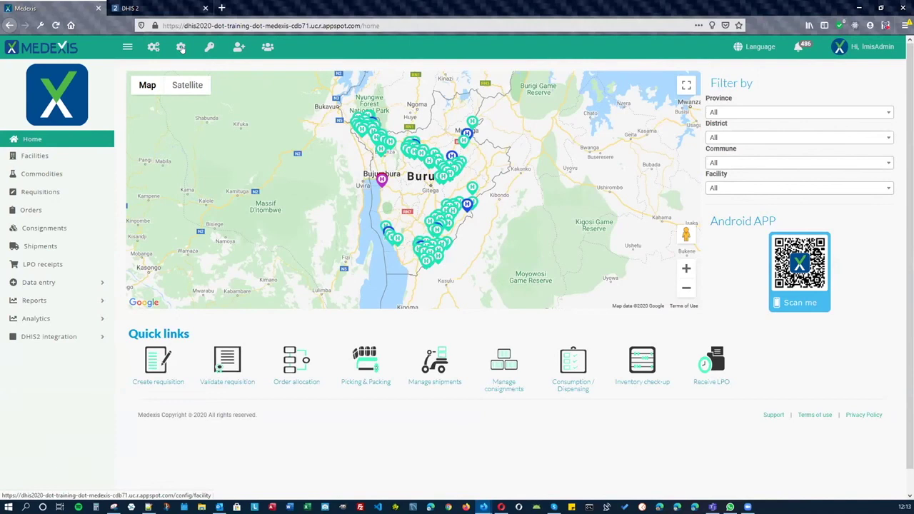
Step: Start a requisition for CDS KIVOGA DU DS NYABIKERE under the PNSR program to view the system-suggested commodities
{"action": "left_click", "coordinate": [33, 284]}
{"action": "left_click", "coordinate": [33, 301]}
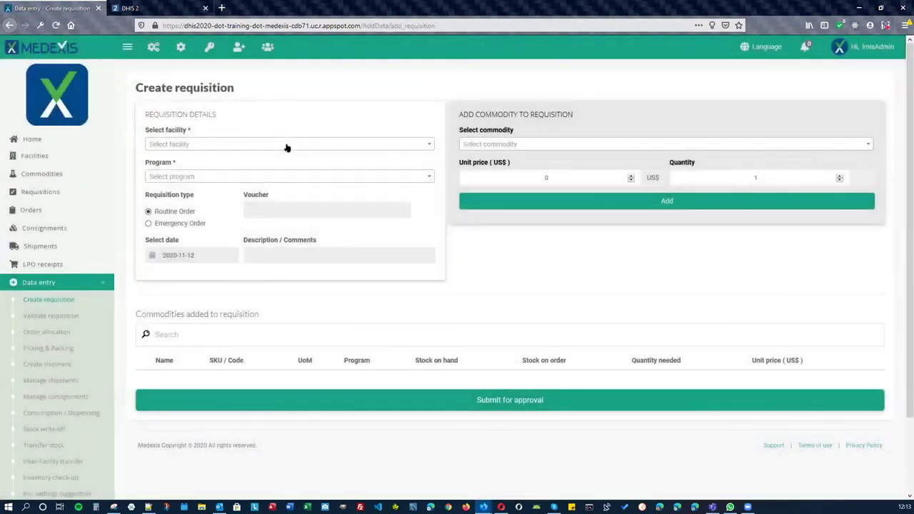
{"action": "left_click", "coordinate": [193, 145]}
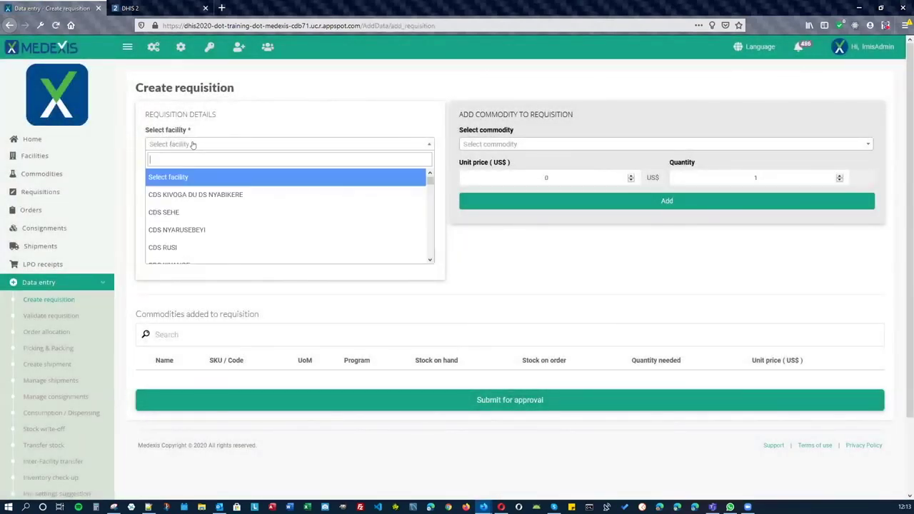
{"action": "left_click", "coordinate": [228, 198]}
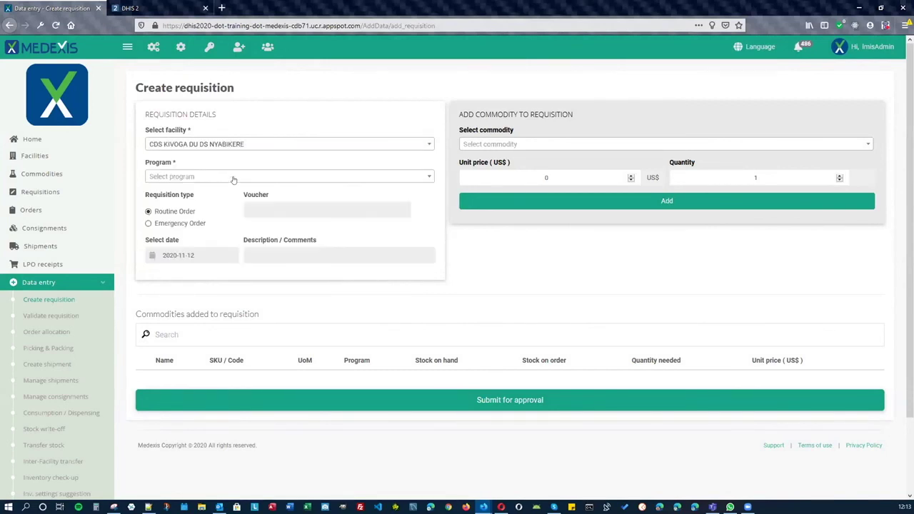
{"action": "left_click", "coordinate": [233, 177]}
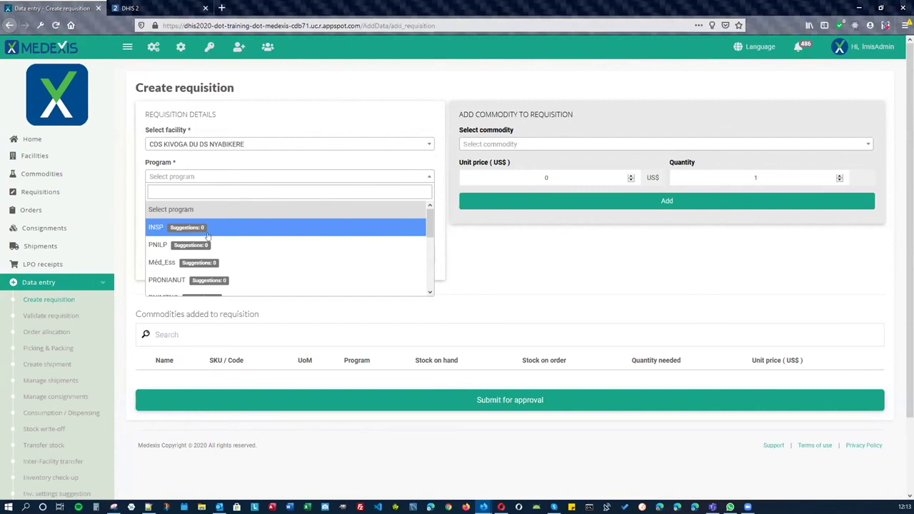
{"action": "scroll", "coordinate": [207, 239], "scroll_direction": "down", "scroll_amount": 4}
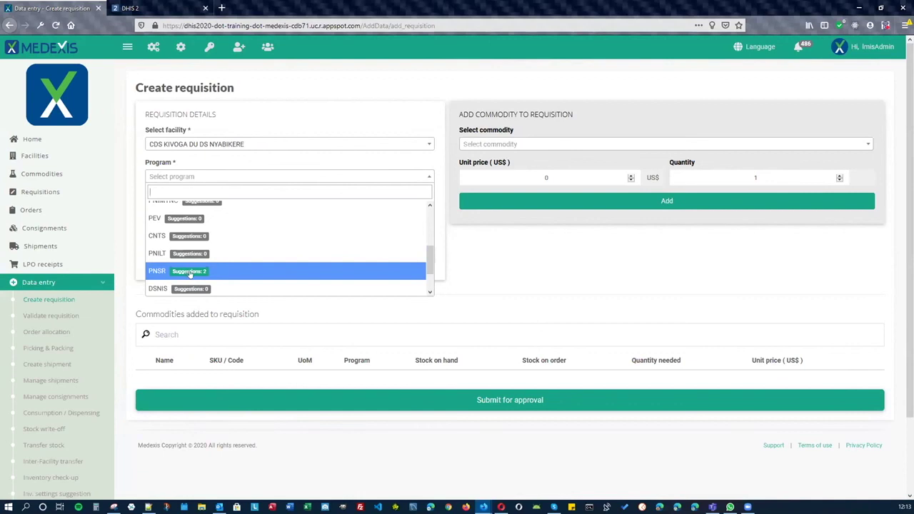
{"action": "left_click", "coordinate": [187, 273]}
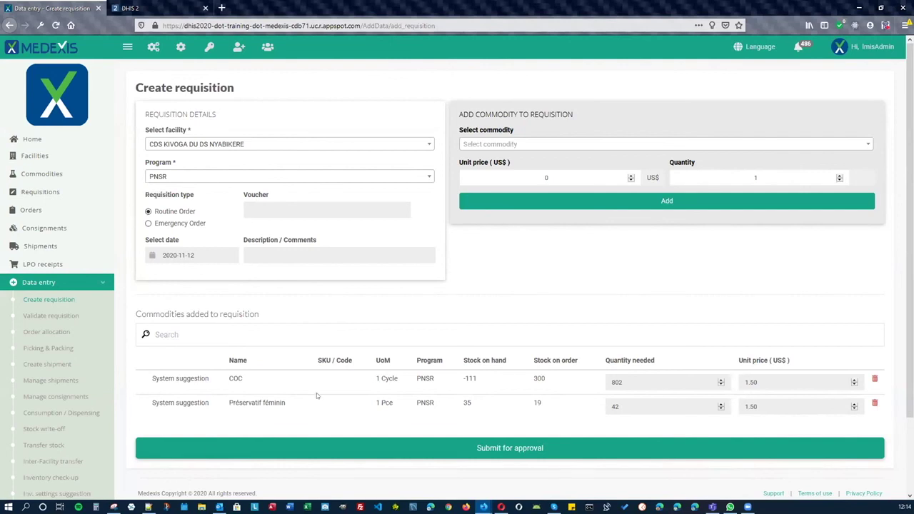
Step: Load the regular, non-inter-facility PRONIANUT order dated 03 Jun 2020 for order allocation
{"action": "left_click", "coordinate": [56, 333]}
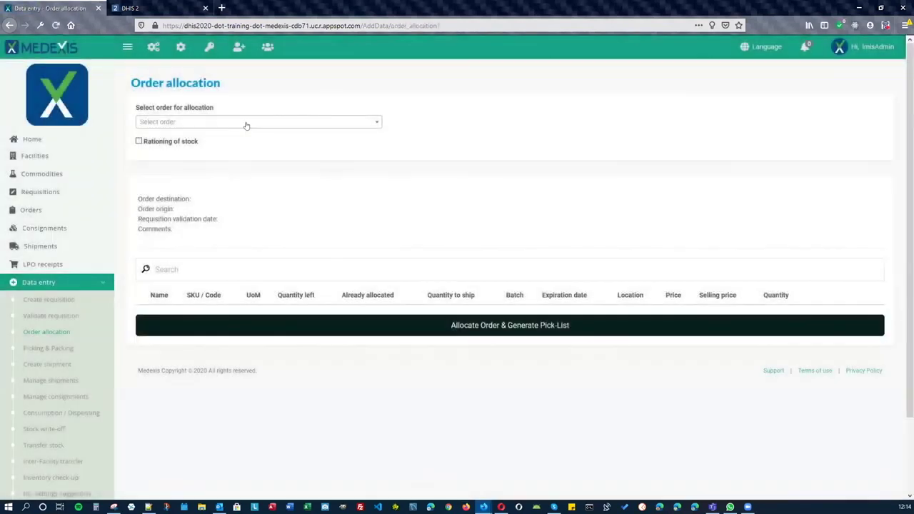
{"action": "left_click", "coordinate": [246, 125]}
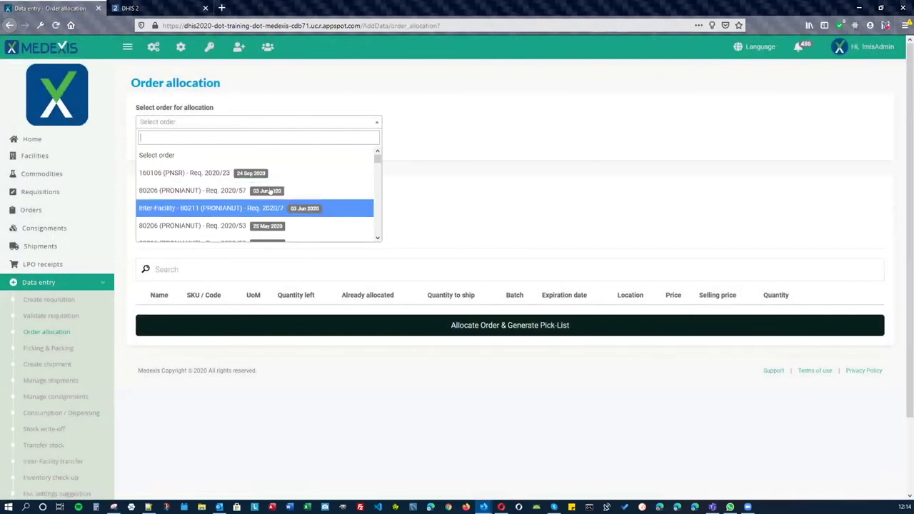
{"action": "left_click", "coordinate": [269, 188]}
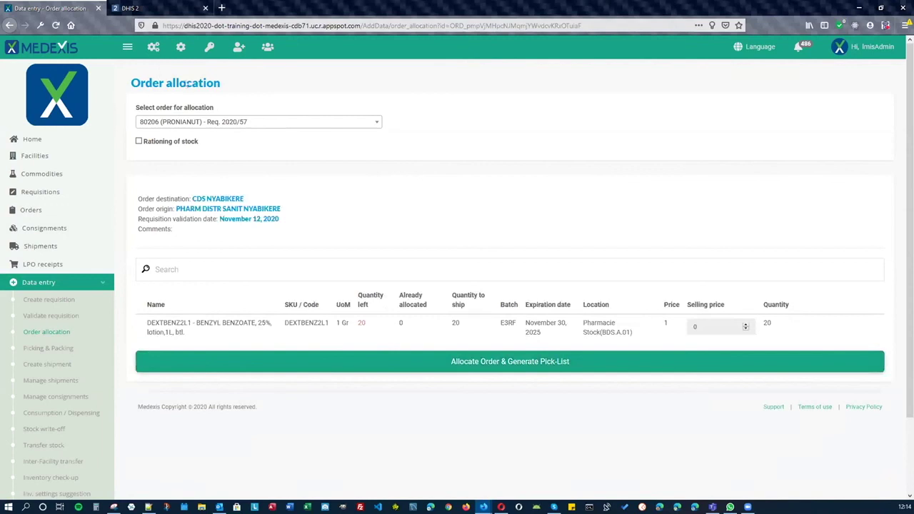
Step: Load the PRONIANUT requisition of CDS GITABA dated July 15, 2020 for validation to review its budget and cost
{"action": "left_click", "coordinate": [41, 318]}
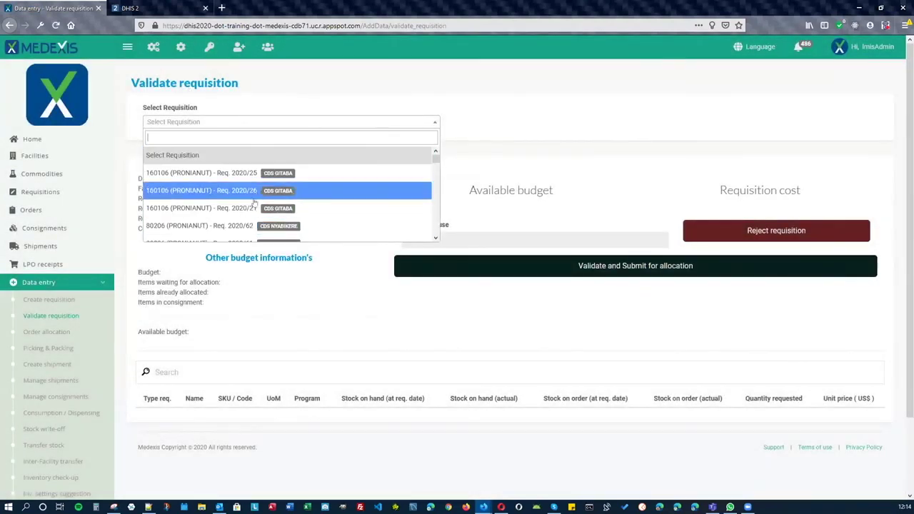
{"action": "scroll", "coordinate": [250, 219], "scroll_direction": "down", "scroll_amount": 3}
{"action": "scroll", "coordinate": [243, 215], "scroll_direction": "up", "scroll_amount": 5}
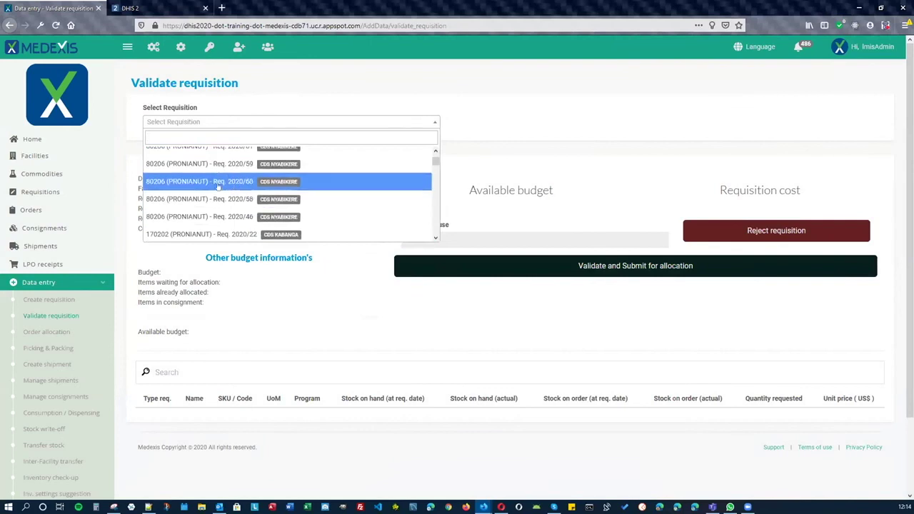
{"action": "left_click", "coordinate": [213, 205]}
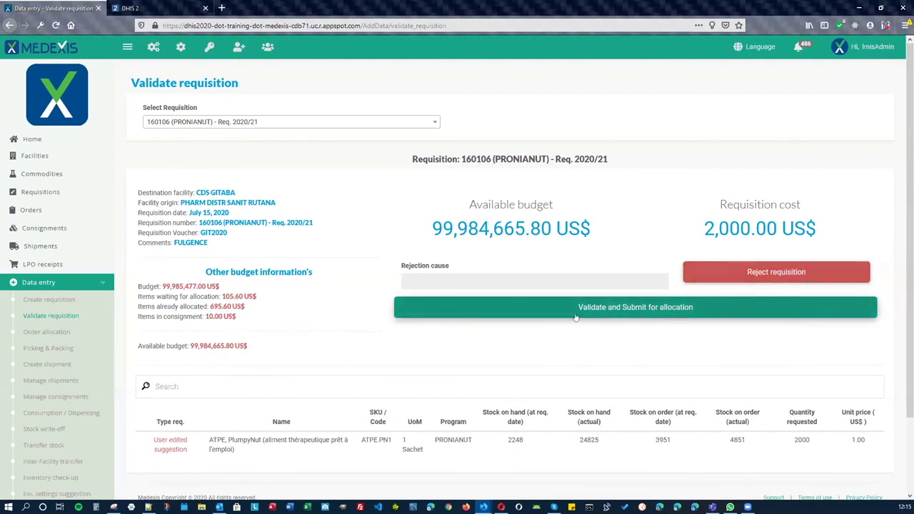
Step: Return to order allocation and reload the non-inter-facility PRONIANUT order dated 03 Jun 2020
{"action": "left_click", "coordinate": [32, 332]}
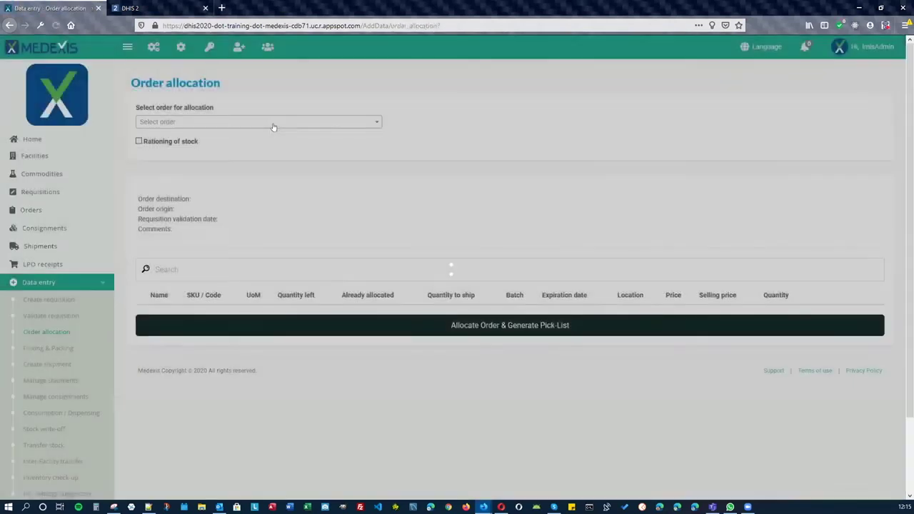
{"action": "left_click", "coordinate": [272, 123]}
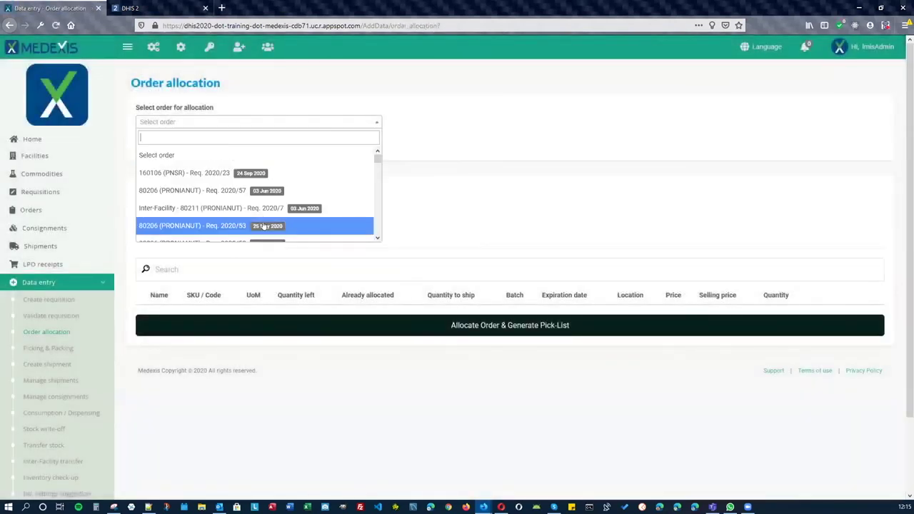
{"action": "left_click", "coordinate": [262, 191]}
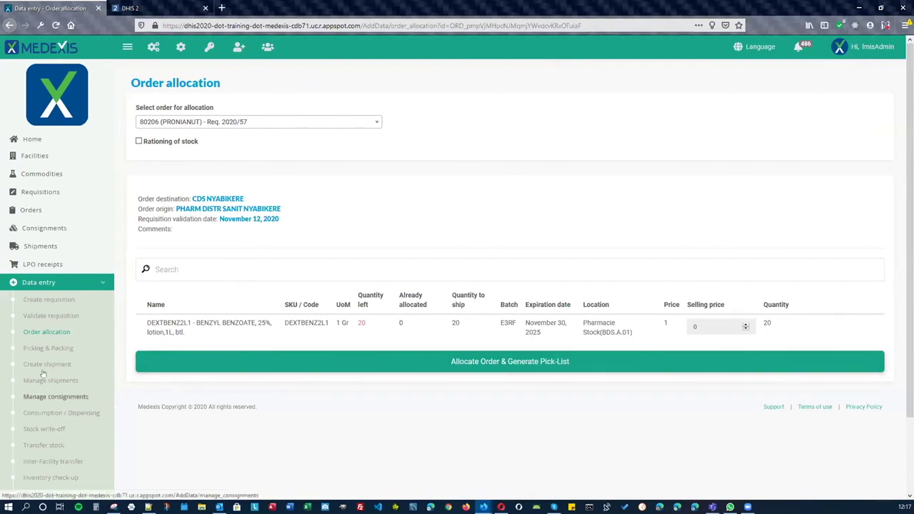
Step: Load the CDS NYABIKERE order allocated May 18, 2020 for picking and packing, and tick its PlumpyNut line to view the packaging information fields
{"action": "left_click", "coordinate": [58, 349]}
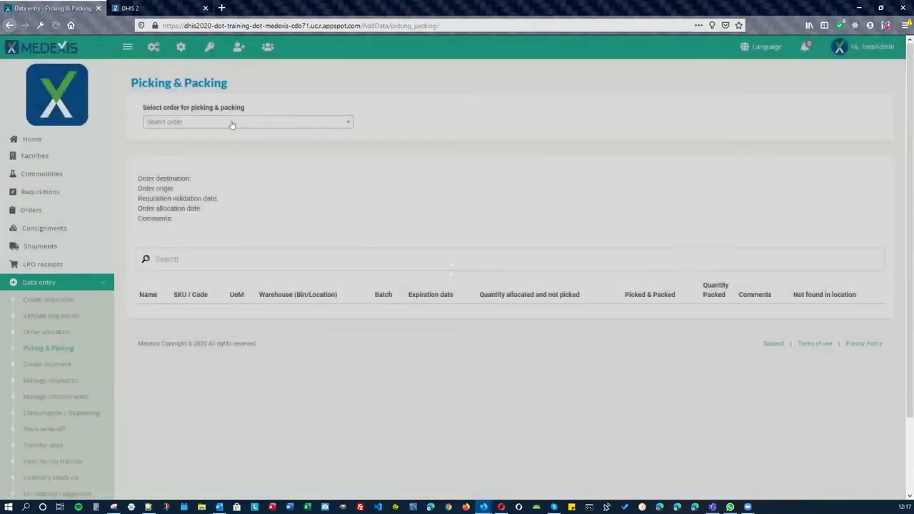
{"action": "left_click", "coordinate": [233, 124]}
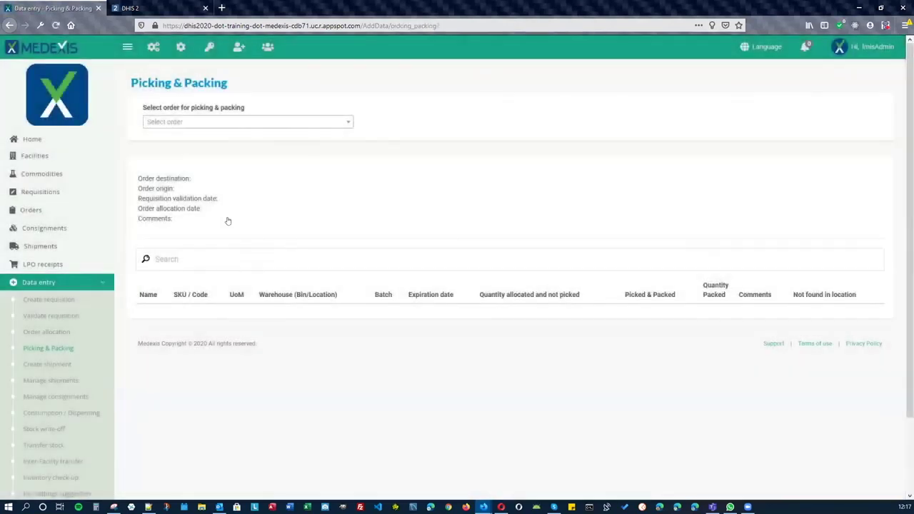
{"action": "left_click", "coordinate": [233, 207]}
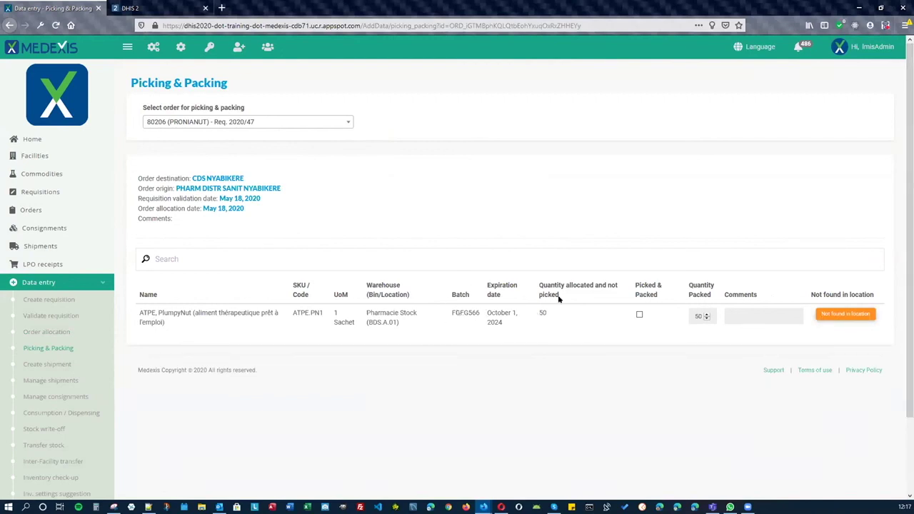
{"action": "left_click", "coordinate": [640, 314]}
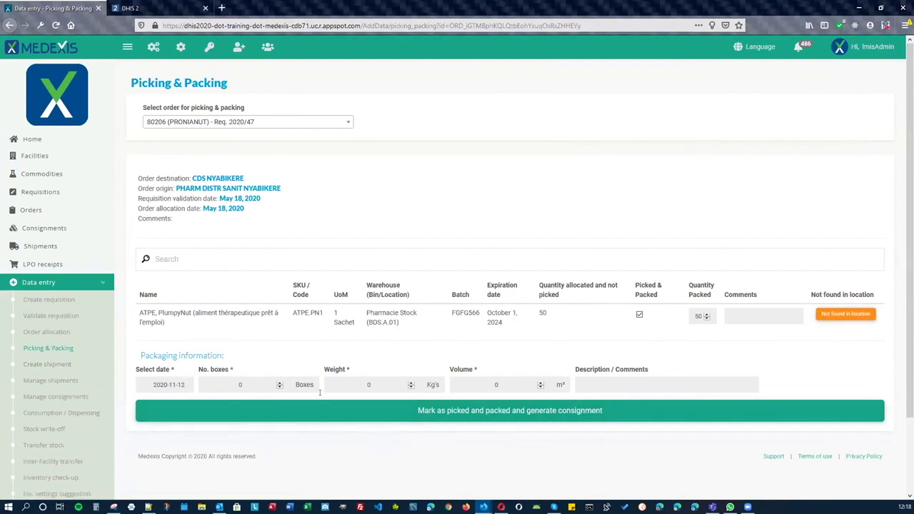
Step: On the shipment creation page, view the consignments for PHARM DISTR SANIT GAHOMBO, CDS KABANGA and PHARM DISTR SANIT NYABIKERE as origin facilities
{"action": "left_click", "coordinate": [40, 366]}
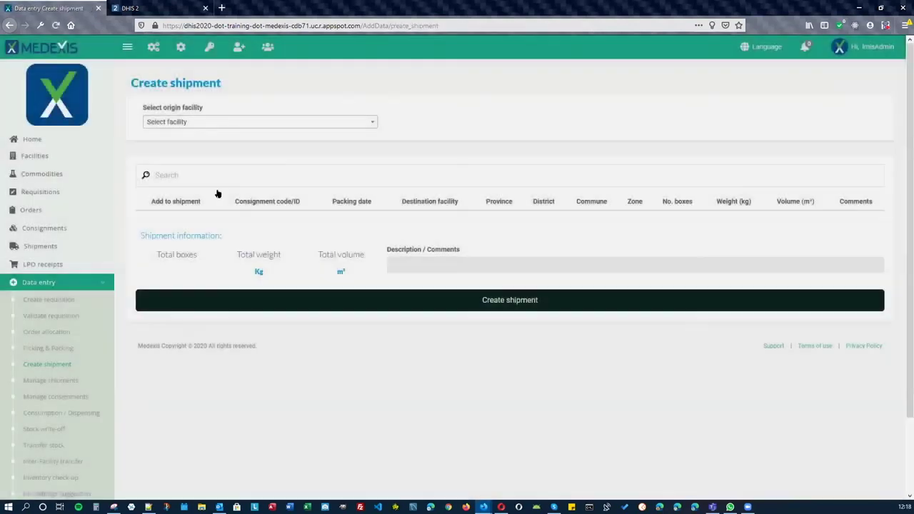
{"action": "left_click", "coordinate": [234, 122]}
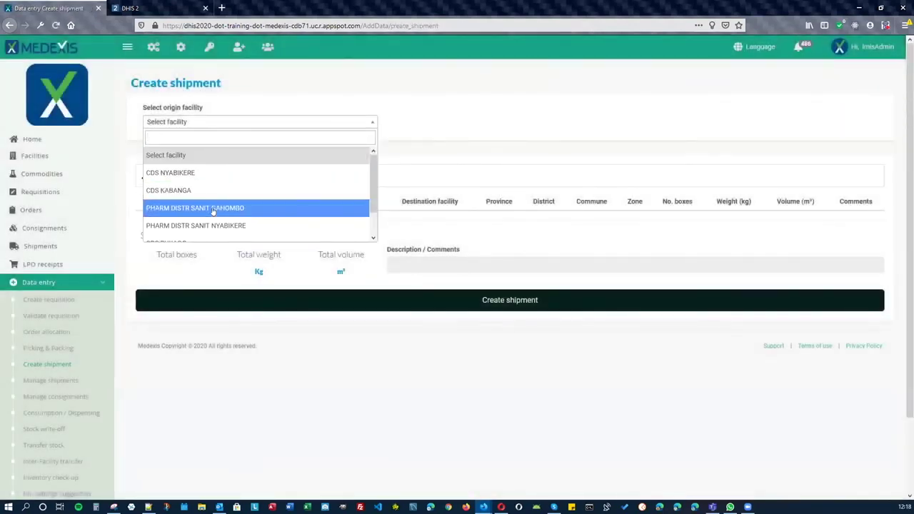
{"action": "left_click", "coordinate": [212, 208]}
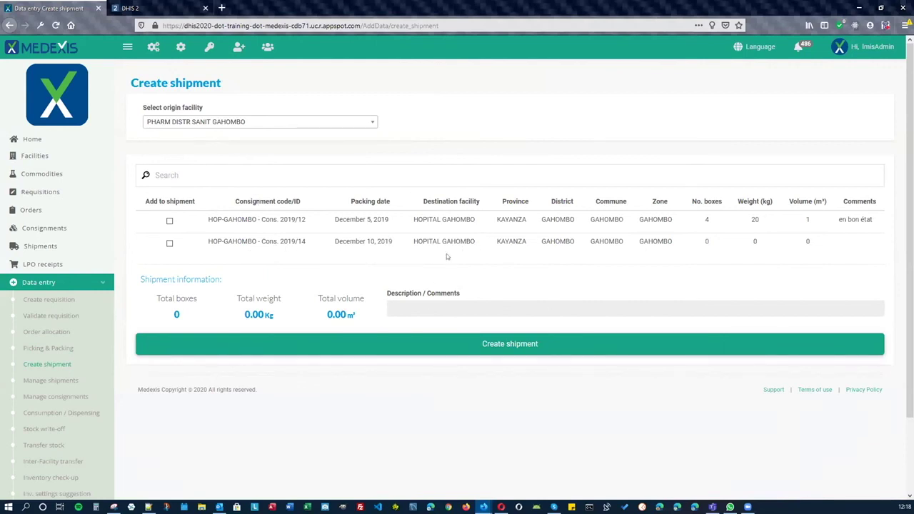
{"action": "left_click", "coordinate": [281, 121]}
{"action": "left_click", "coordinate": [216, 187]}
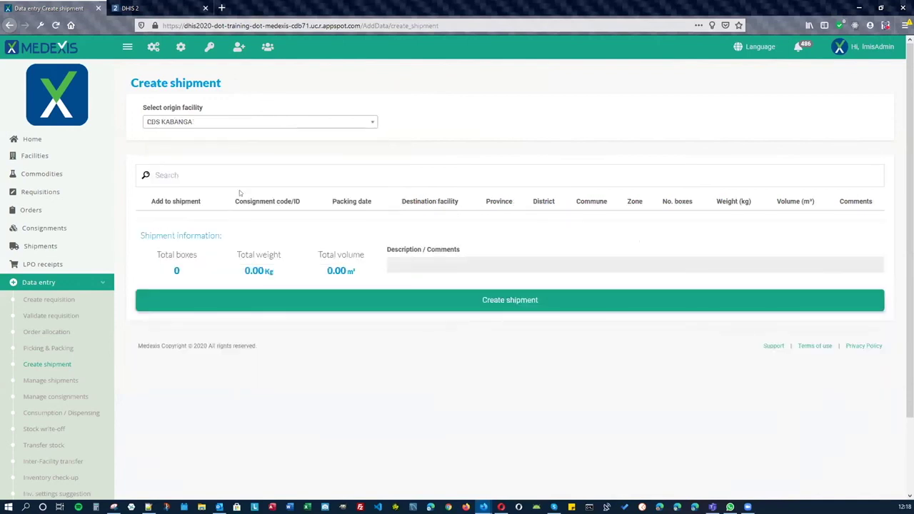
{"action": "left_click", "coordinate": [217, 124]}
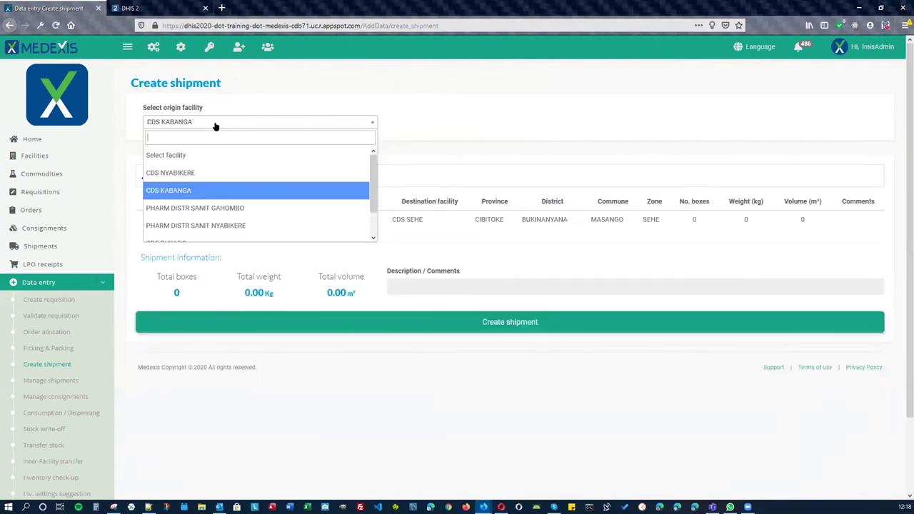
{"action": "left_click", "coordinate": [197, 226]}
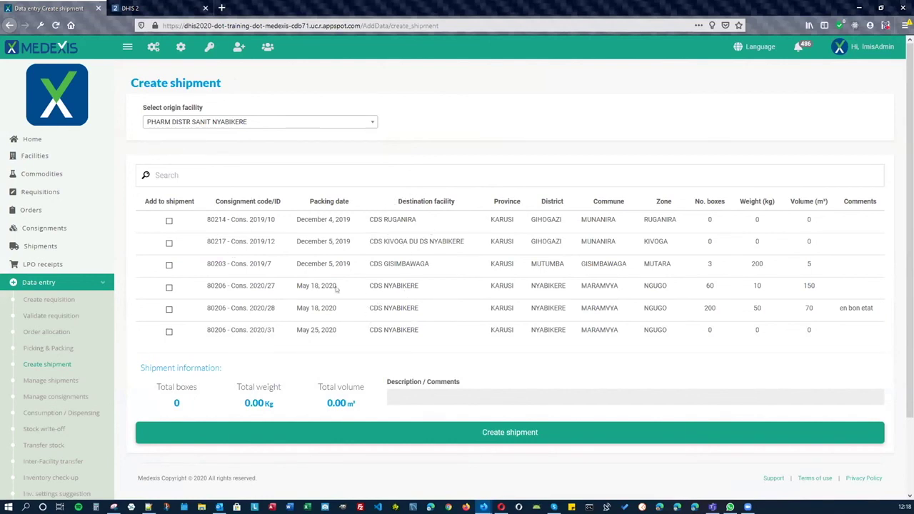
Step: Add all six listed PHARM DISTR SANIT NYABIKERE consignments to the shipment to preview its total boxes, weight and volume
{"action": "left_click", "coordinate": [169, 221]}
{"action": "left_click", "coordinate": [169, 243]}
{"action": "left_click", "coordinate": [169, 264]}
{"action": "left_click", "coordinate": [169, 287]}
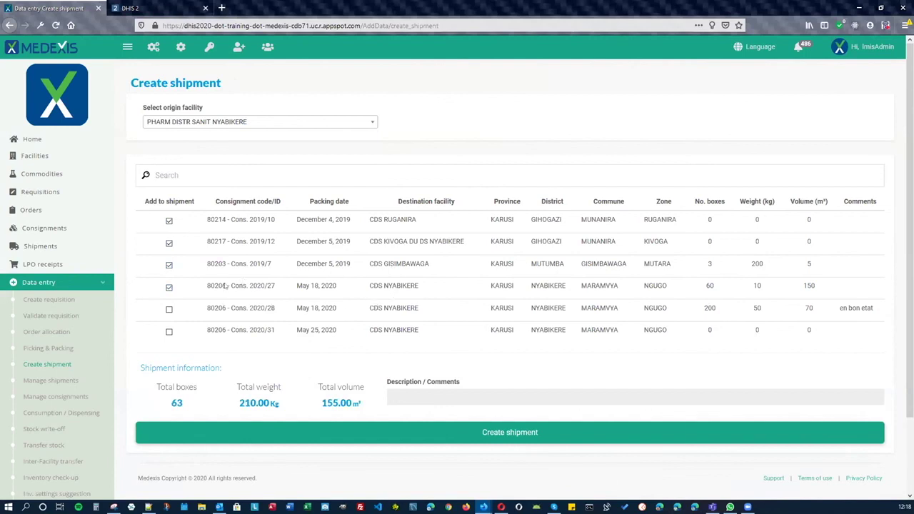
{"action": "left_click", "coordinate": [170, 310]}
{"action": "left_click", "coordinate": [169, 332]}
Step: In shipment management, load the first shipment waiting for transport data and the PDS-GAHOMBO shipment without transportation details to view their forms
{"action": "left_click", "coordinate": [59, 381]}
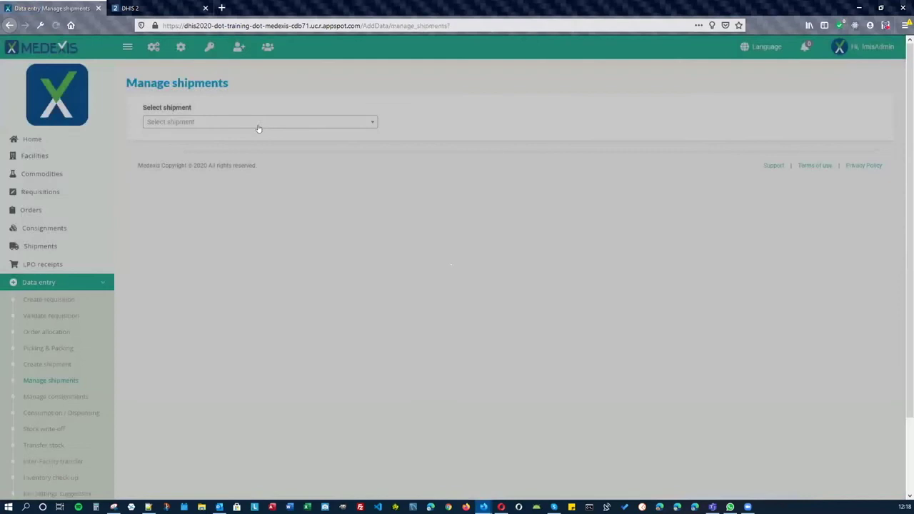
{"action": "left_click", "coordinate": [258, 125]}
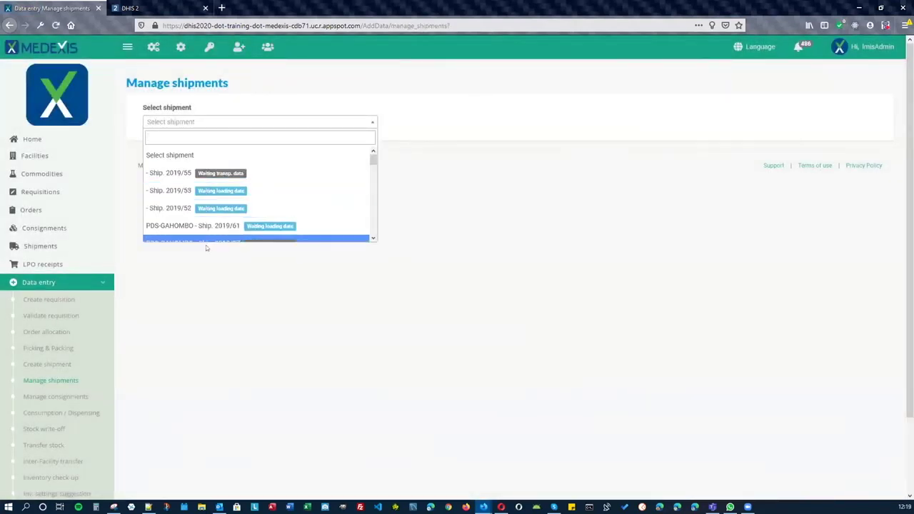
{"action": "left_click", "coordinate": [240, 175]}
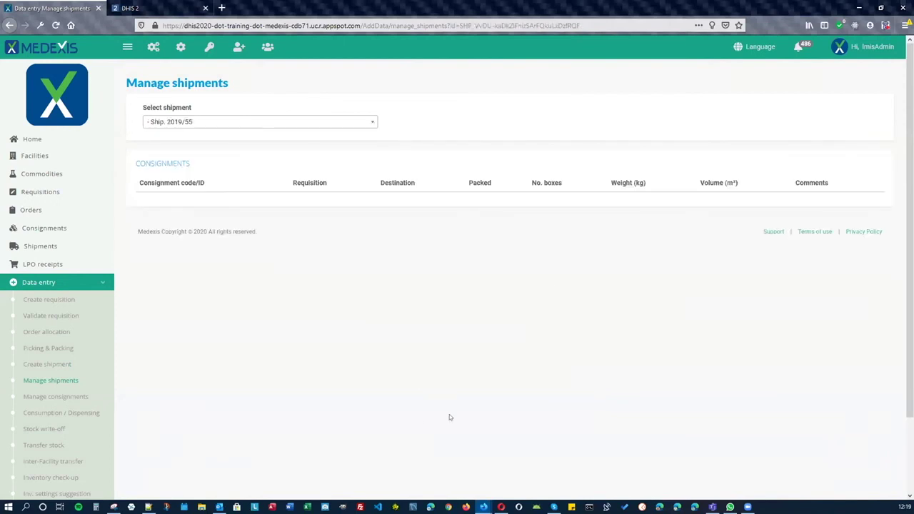
{"action": "left_click", "coordinate": [257, 123]}
{"action": "scroll", "coordinate": [255, 195], "scroll_direction": "down", "scroll_amount": 2}
{"action": "left_click", "coordinate": [256, 195]}
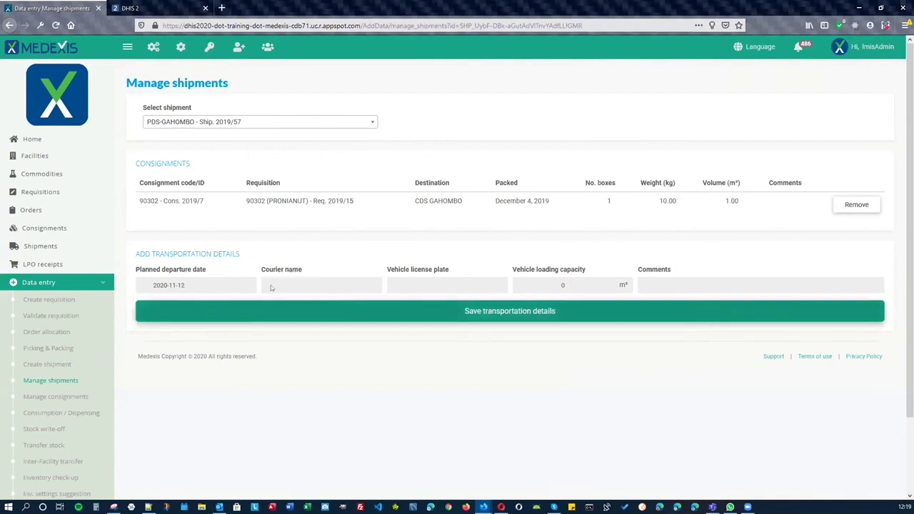
Step: Load the first shipment waiting for a loading date to view its loaded and in-transit form
{"action": "left_click", "coordinate": [246, 123]}
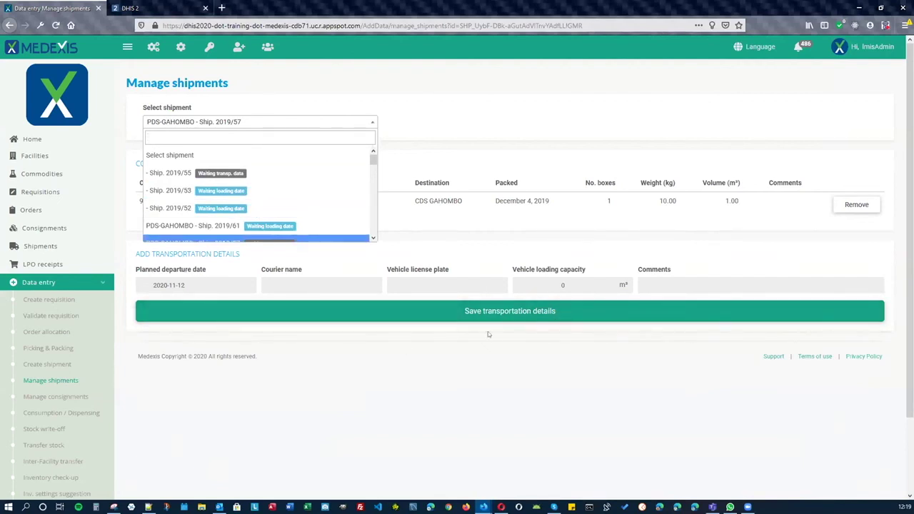
{"action": "left_click", "coordinate": [208, 190]}
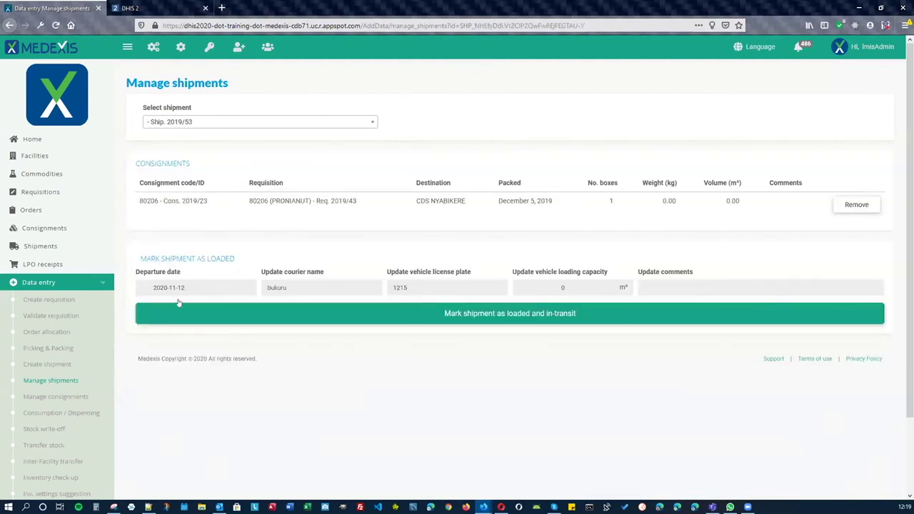
{"action": "left_click", "coordinate": [494, 311]}
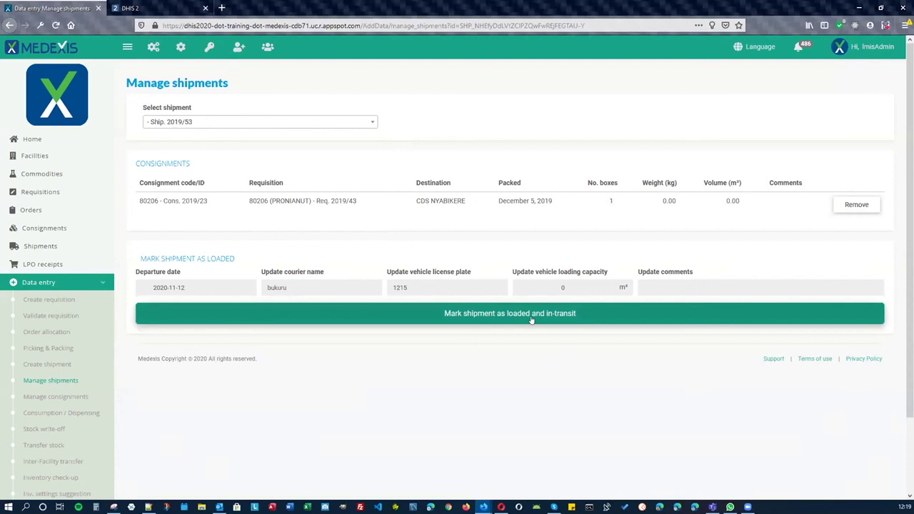
Step: View the Manage consignments page and return to the home page
{"action": "left_click", "coordinate": [66, 398]}
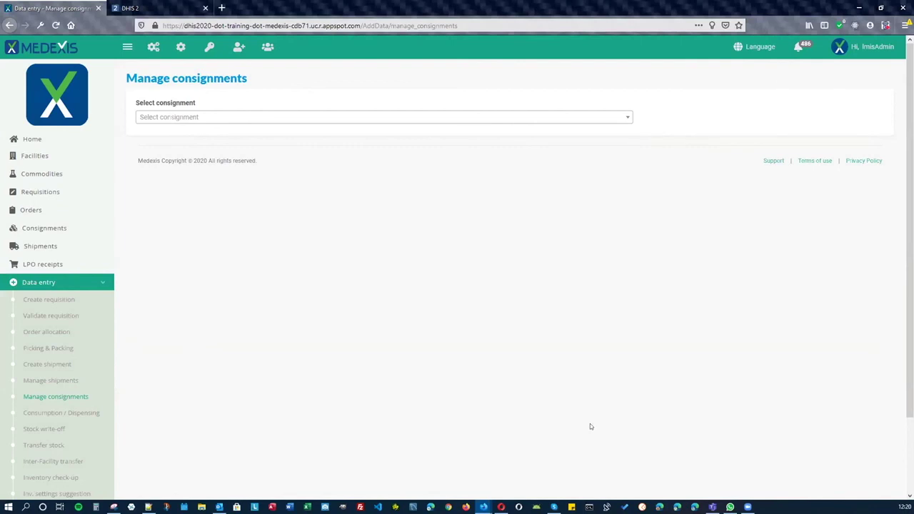
{"action": "left_click", "coordinate": [32, 140]}
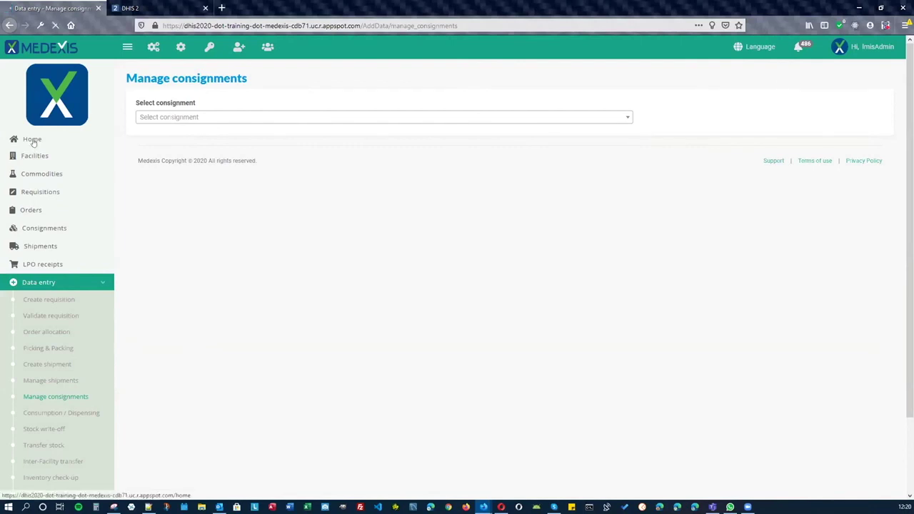